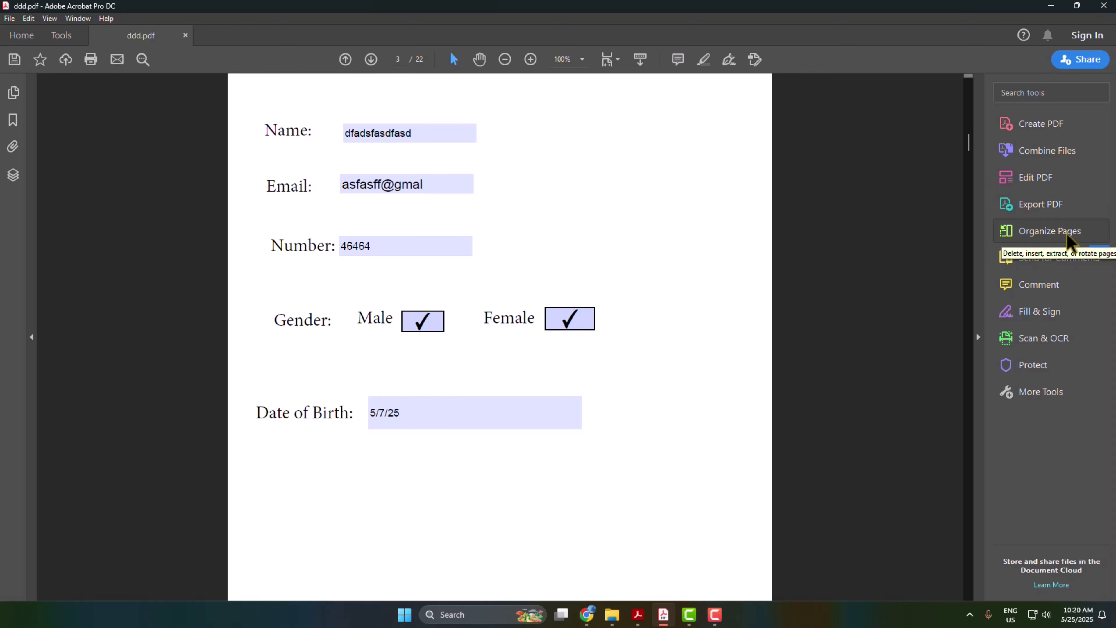
Step: Insert a blank page after page 3 of the PDF and finish organizing pages
{"action": "left_click", "coordinate": [1069, 241]}
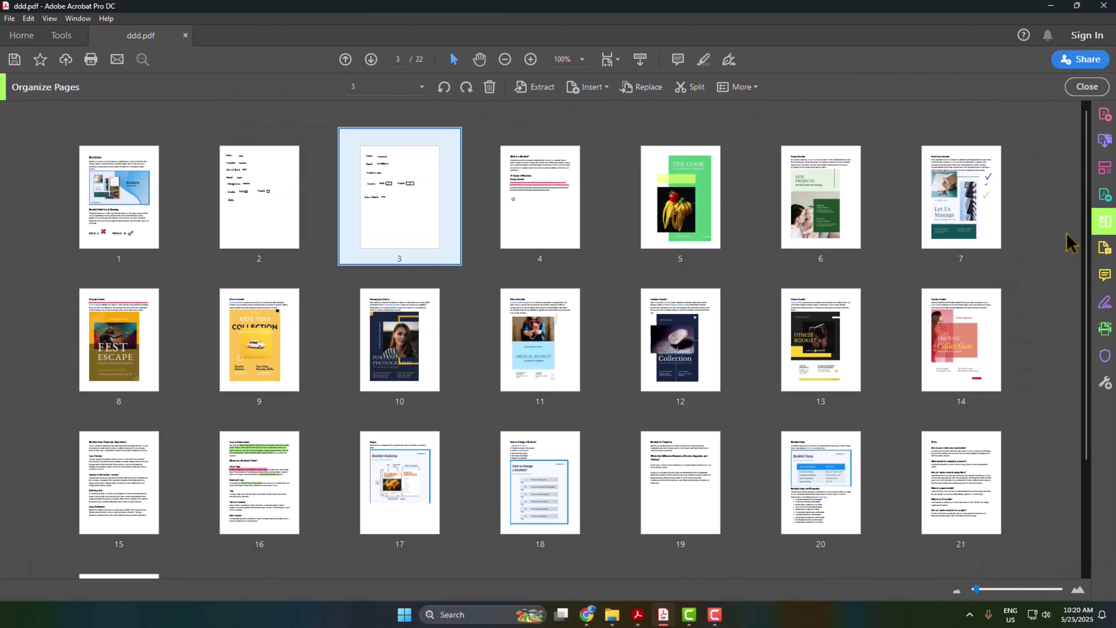
{"action": "left_click", "coordinate": [587, 86]}
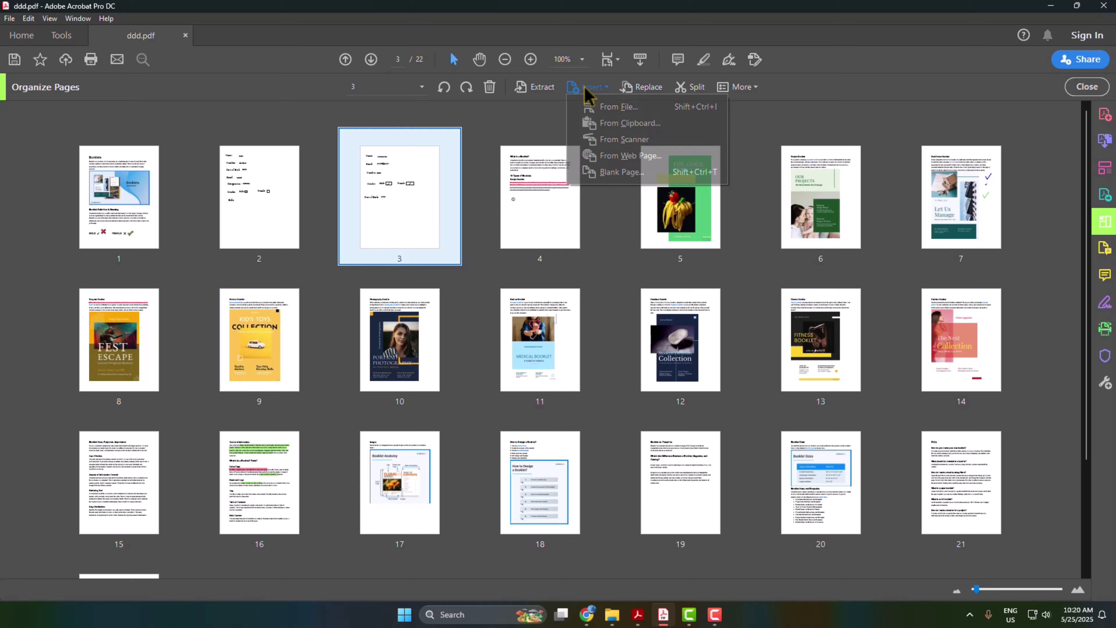
{"action": "left_click", "coordinate": [619, 173]}
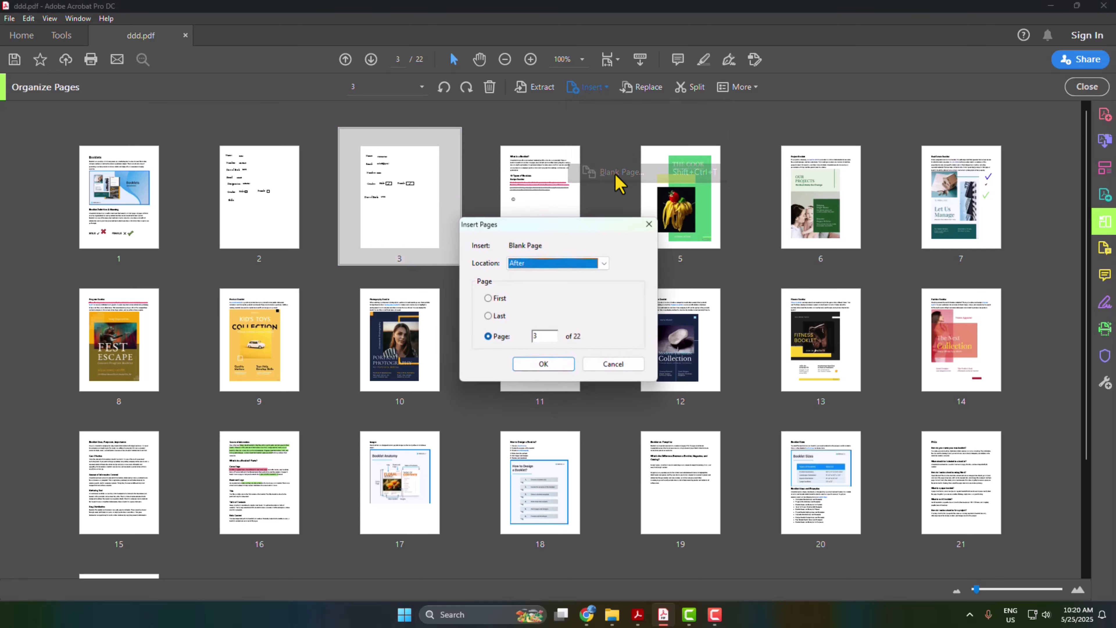
{"action": "left_click", "coordinate": [537, 373]}
{"action": "left_click", "coordinate": [1088, 87]}
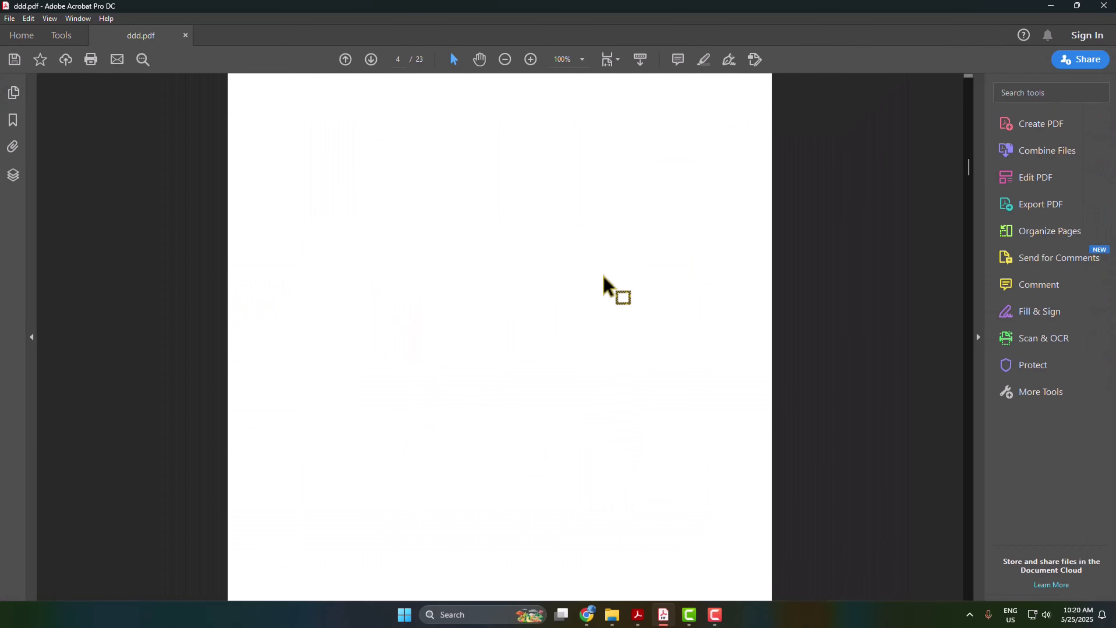
Step: Open the new blank page 4 for form editing with the Prepare Form tool
{"action": "scroll", "coordinate": [599, 268], "scroll_direction": "down", "scroll_amount": 2}
{"action": "scroll", "coordinate": [599, 268], "scroll_direction": "down", "scroll_amount": 10}
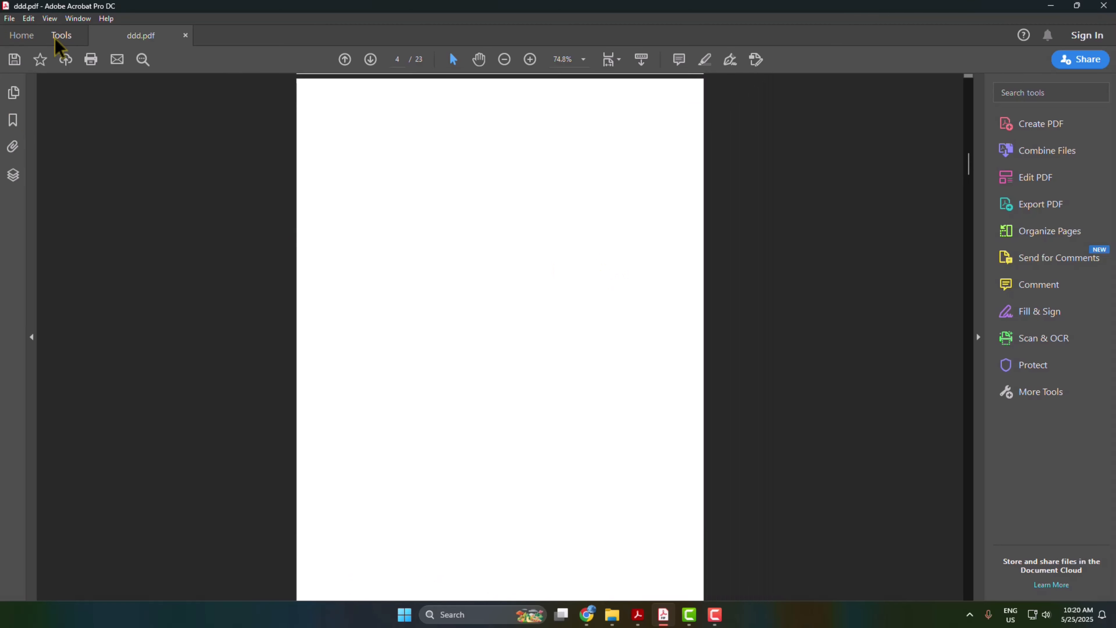
{"action": "left_click", "coordinate": [61, 31]}
{"action": "scroll", "coordinate": [603, 379], "scroll_direction": "down", "scroll_amount": 3}
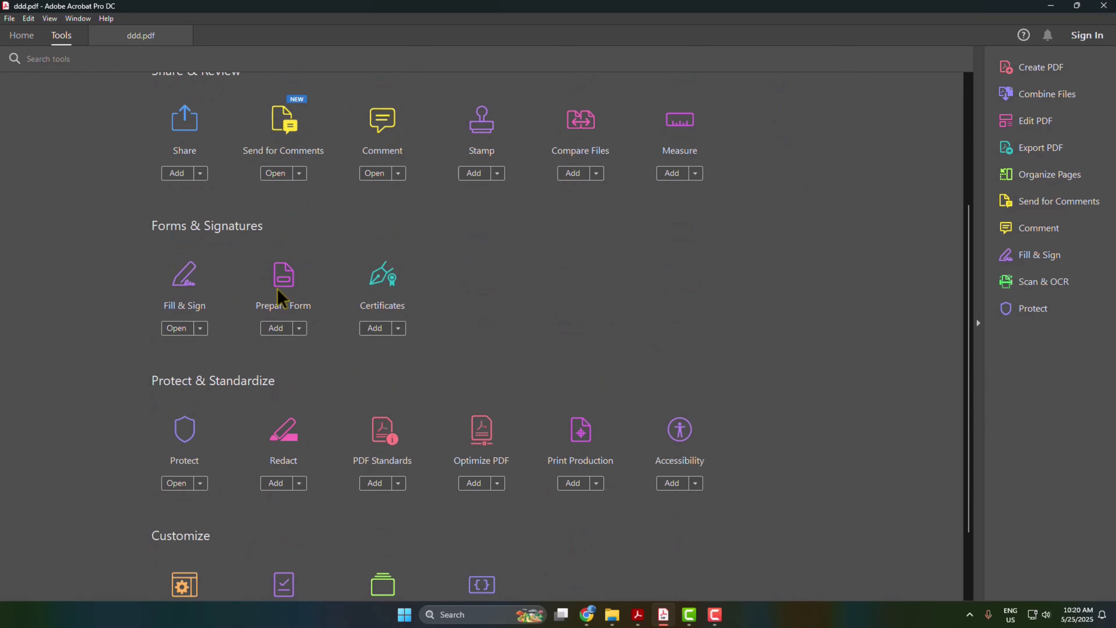
{"action": "left_click", "coordinate": [286, 281]}
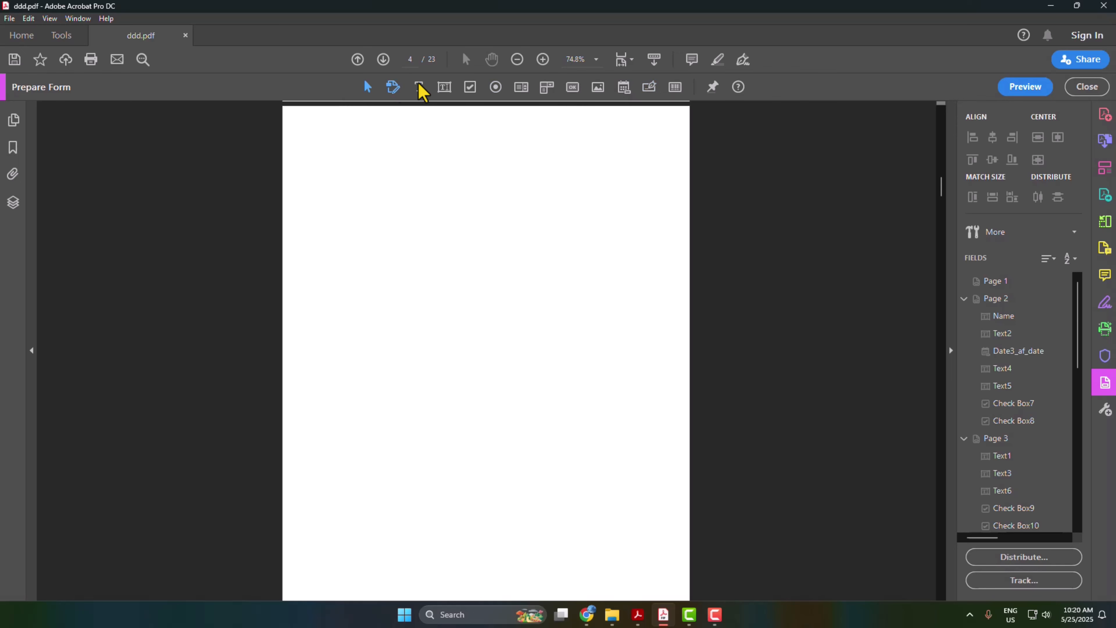
Step: Add the heading "Enter your information" in 36-point text at the top of the blank page
{"action": "left_click", "coordinate": [419, 90]}
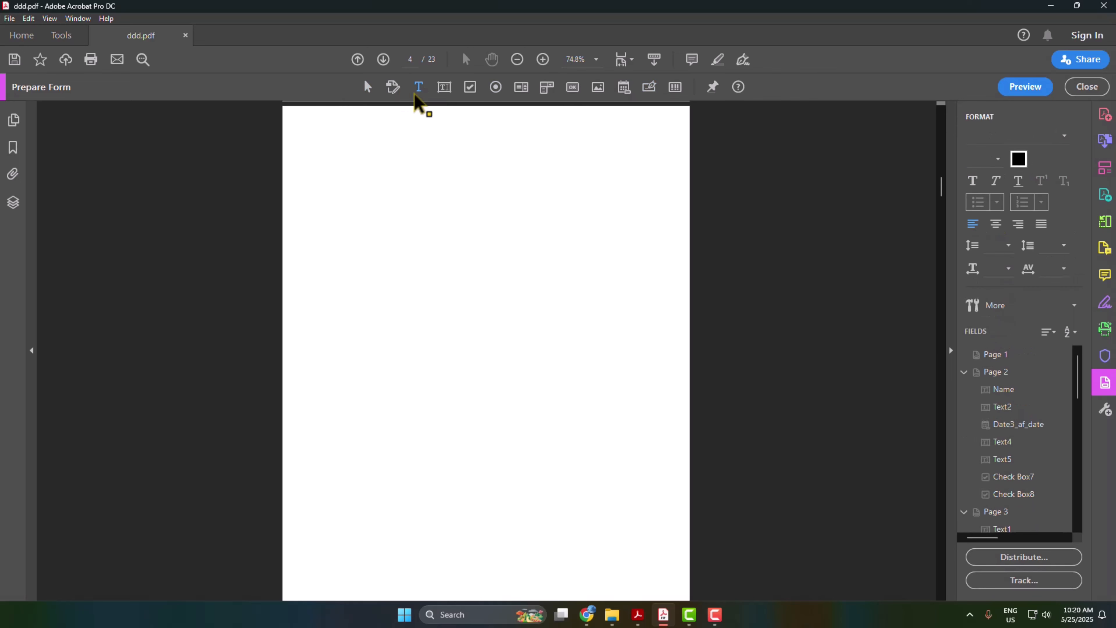
{"action": "left_click", "coordinate": [368, 131]}
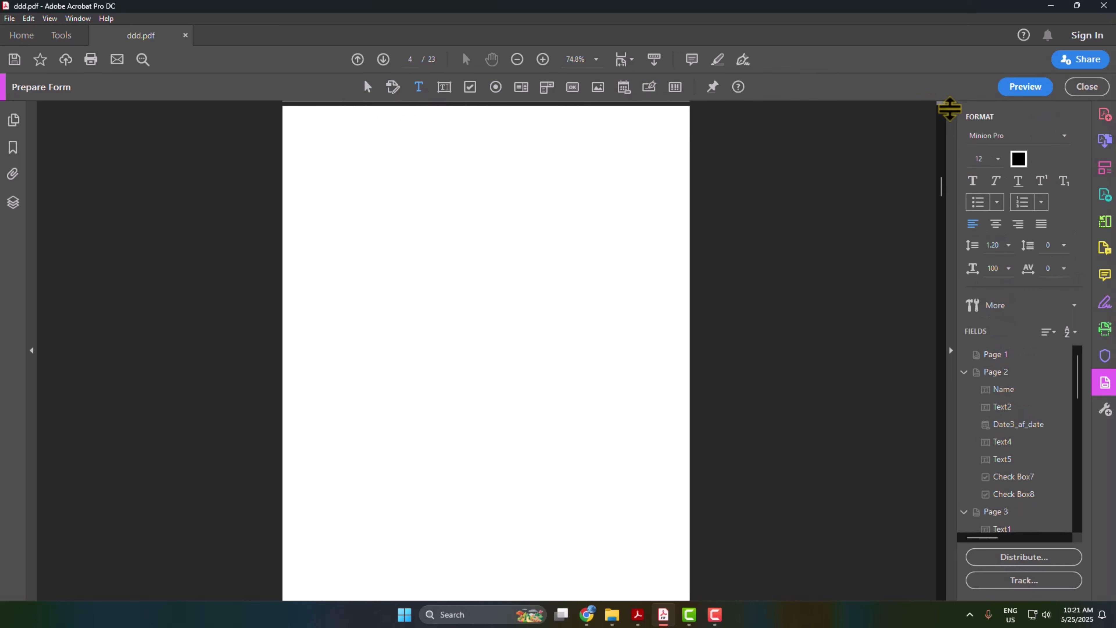
{"action": "left_click", "coordinate": [999, 160]}
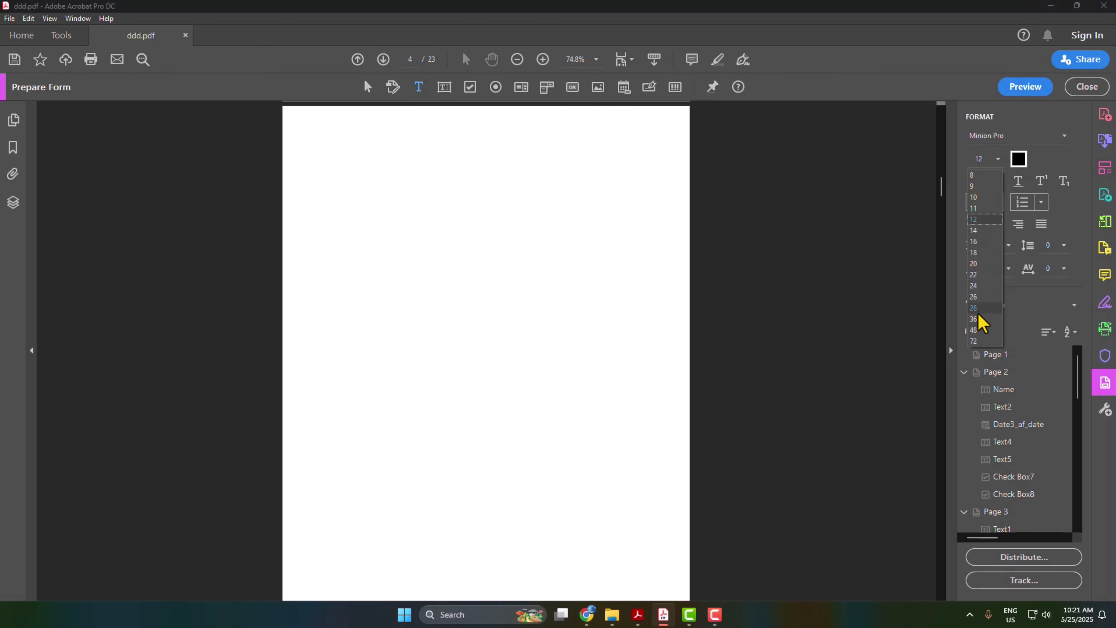
{"action": "left_click", "coordinate": [976, 325]}
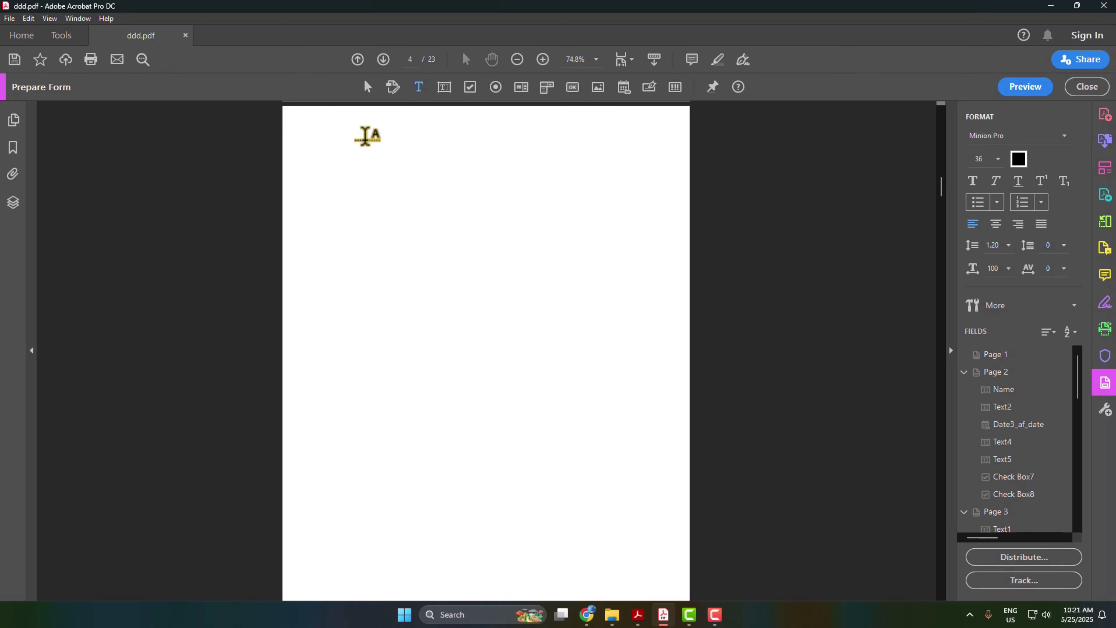
{"action": "type", "text": "Seel"}
{"action": "key", "text": "BackSpace"}
{"action": "key", "text": "BackSpace"}
{"action": "type", "text": "En"}
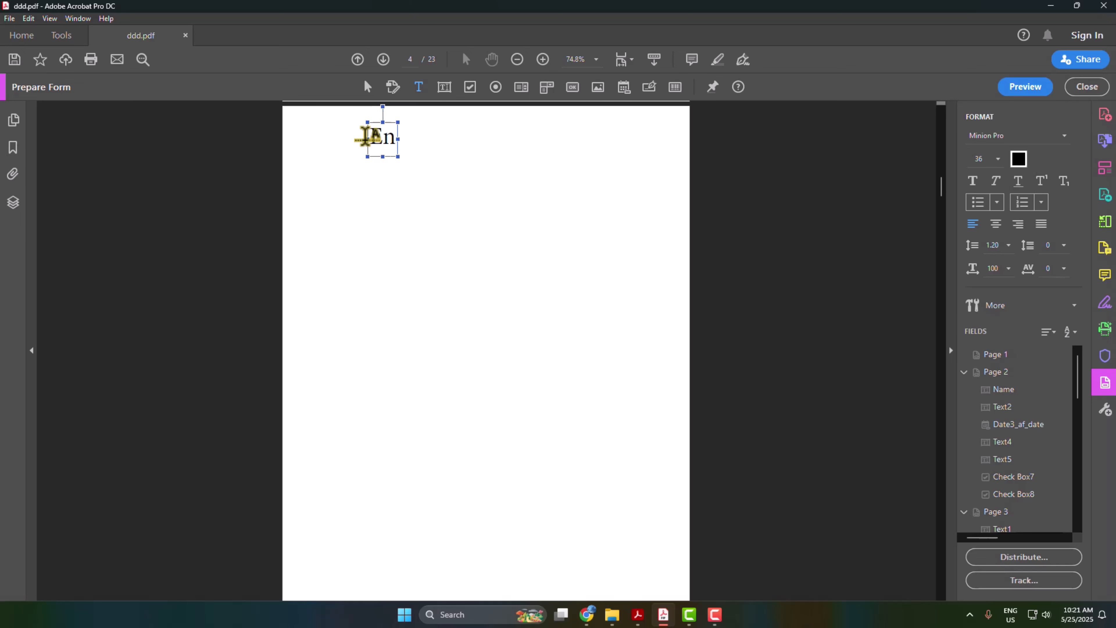
{"action": "type", "text": "ter hour"}
{"action": "key", "text": "BackSpace"}
{"action": "key", "text": "BackSpace"}
{"action": "key", "text": "BackSpace"}
{"action": "key", "text": "BackSpace"}
{"action": "key", "text": "BackSpace"}
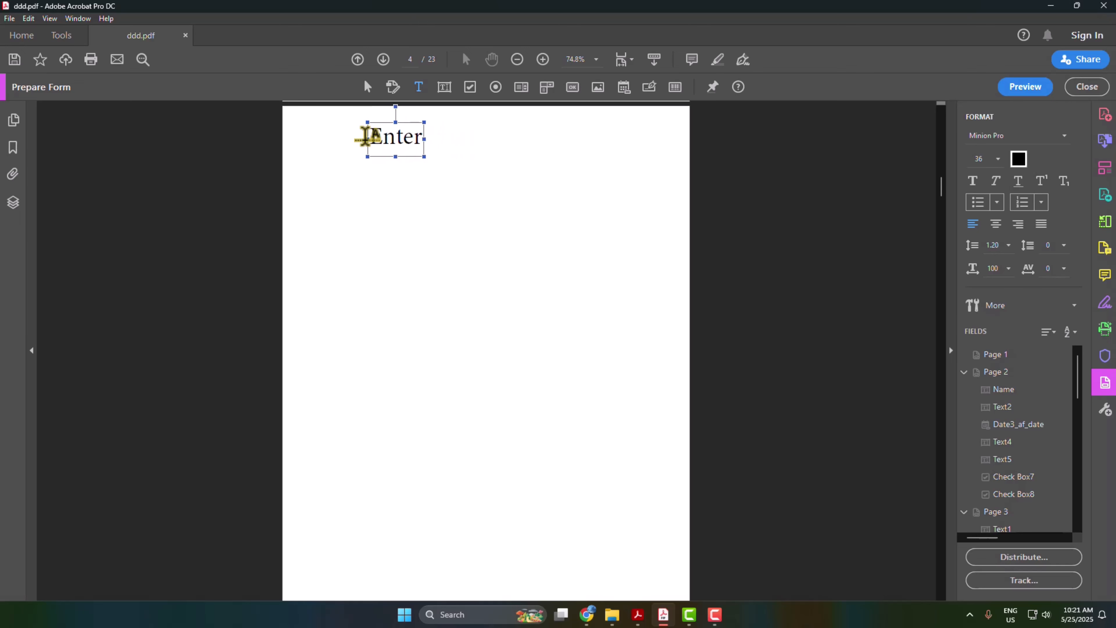
{"action": "type", "text": "your information"}
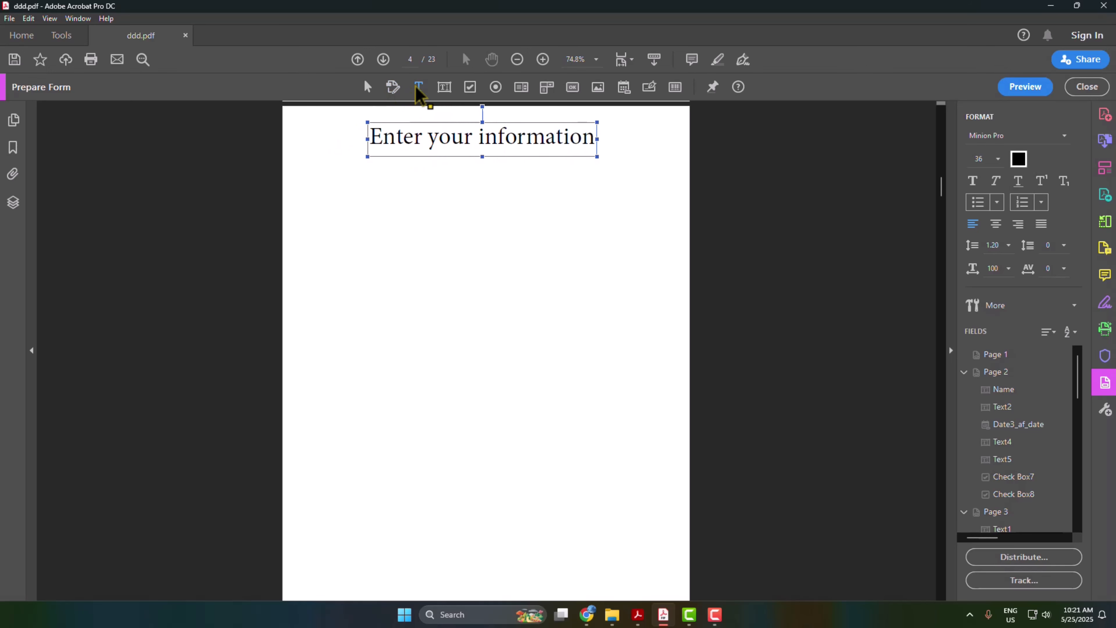
Step: Add a "Name:" label in 20-point text below the heading, near the page's left margin
{"action": "left_click", "coordinate": [313, 233]}
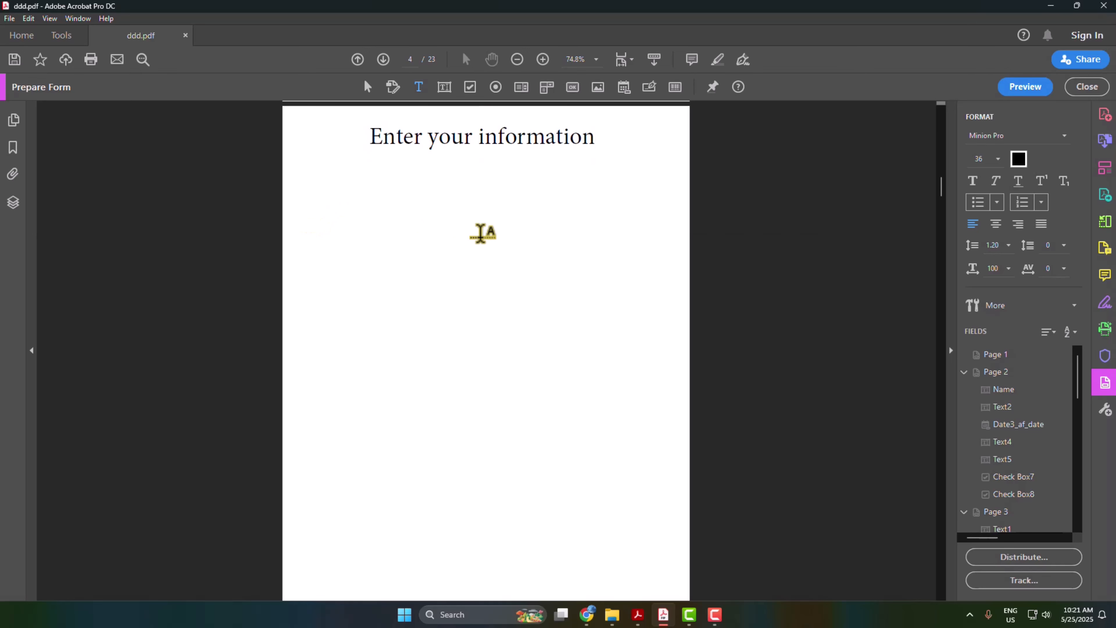
{"action": "left_click", "coordinate": [997, 159]}
{"action": "left_click", "coordinate": [974, 264]}
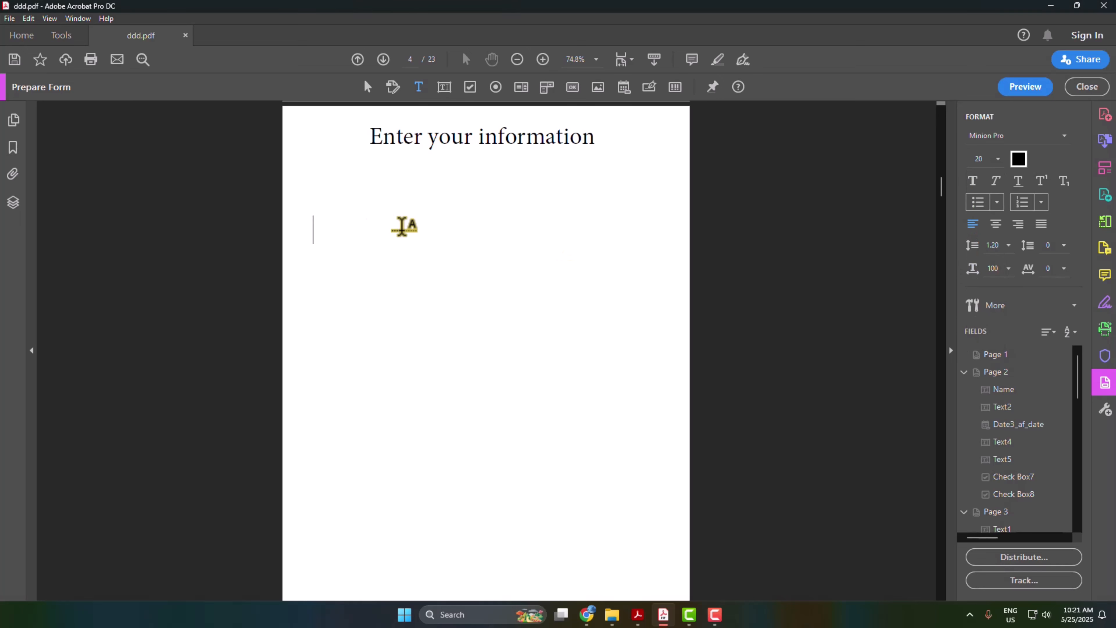
{"action": "type", "text": "Name:"}
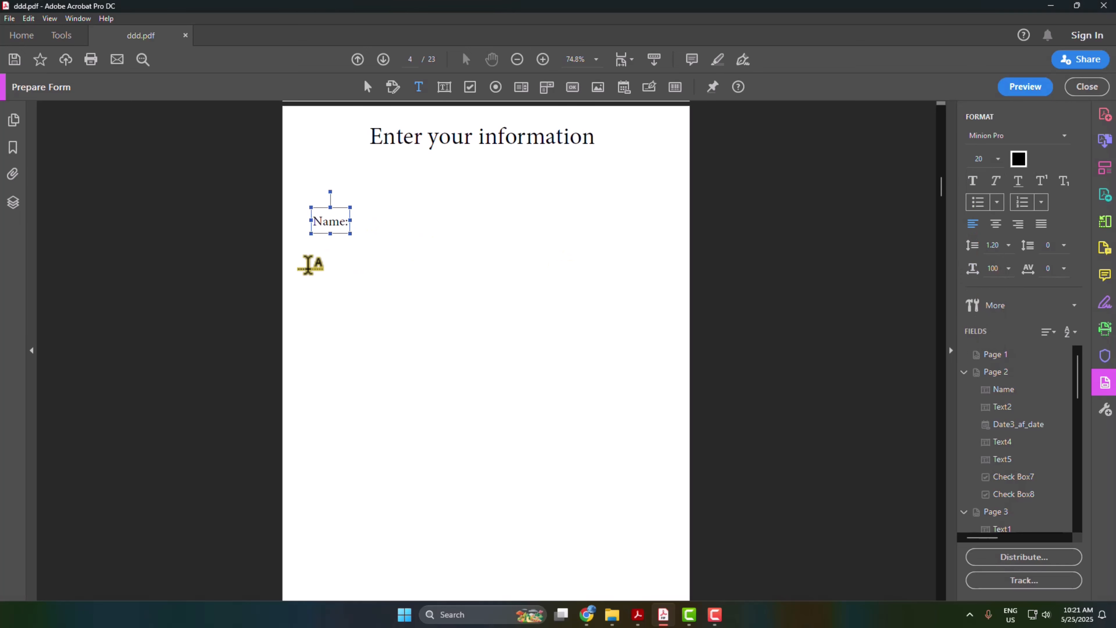
Step: Add "Email:" and "Number:" labels one below the other under the Name label
{"action": "left_click", "coordinate": [312, 264]}
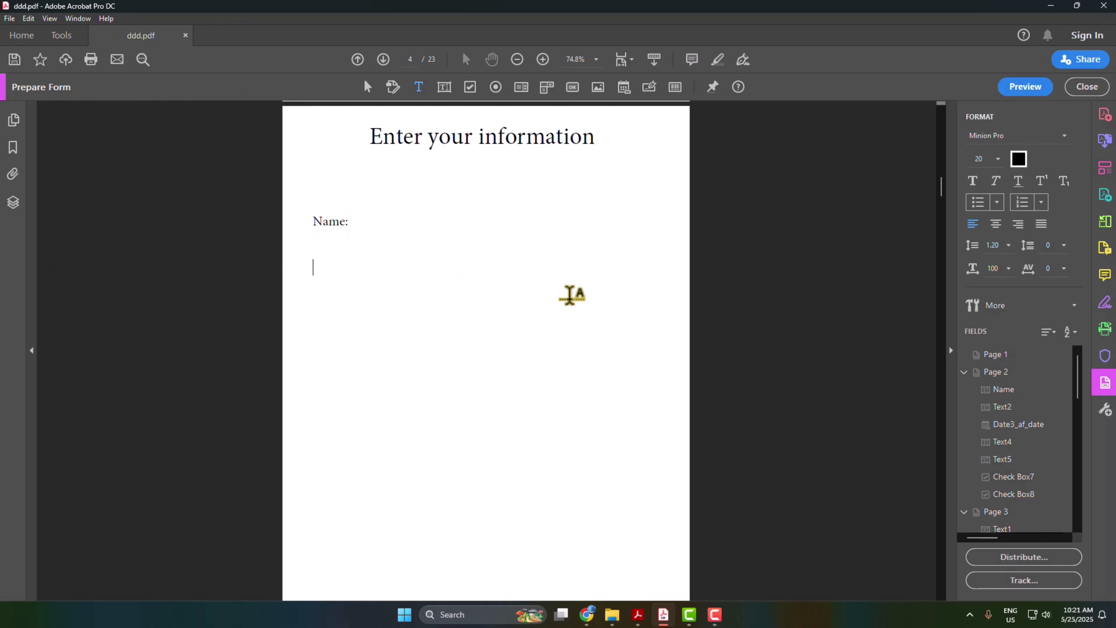
{"action": "type", "text": "Email:"}
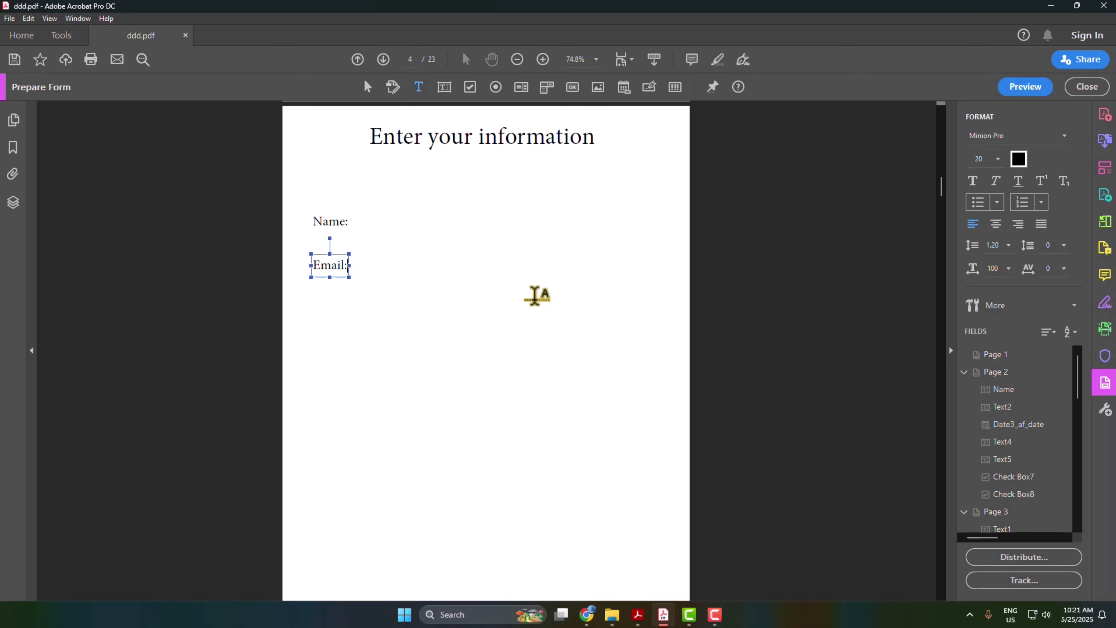
{"action": "left_click", "coordinate": [313, 304]}
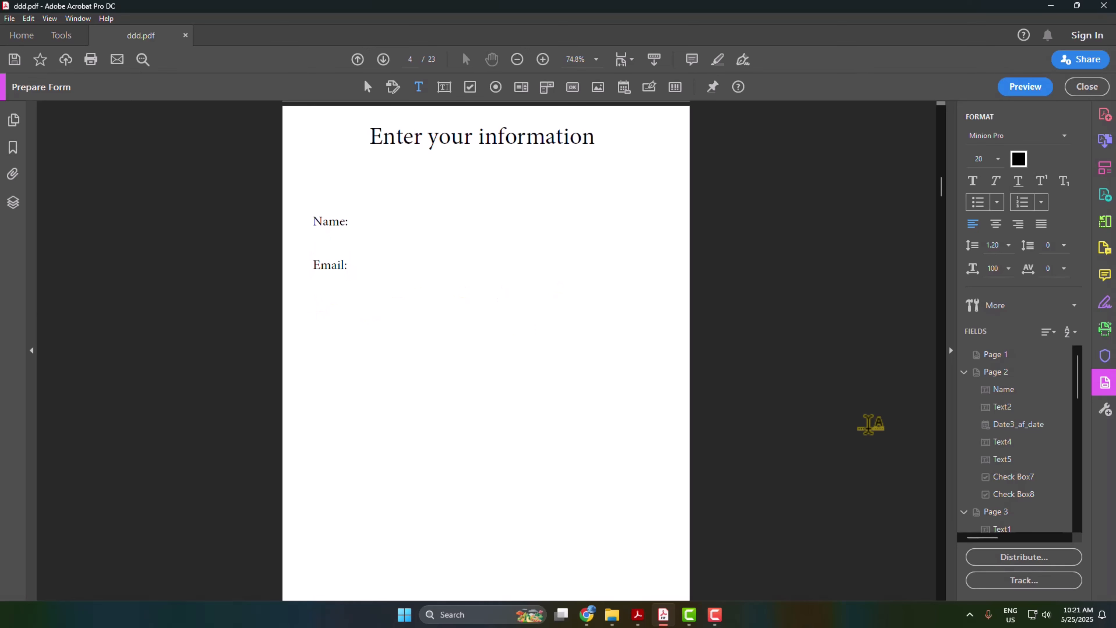
{"action": "type", "text": "Number:"}
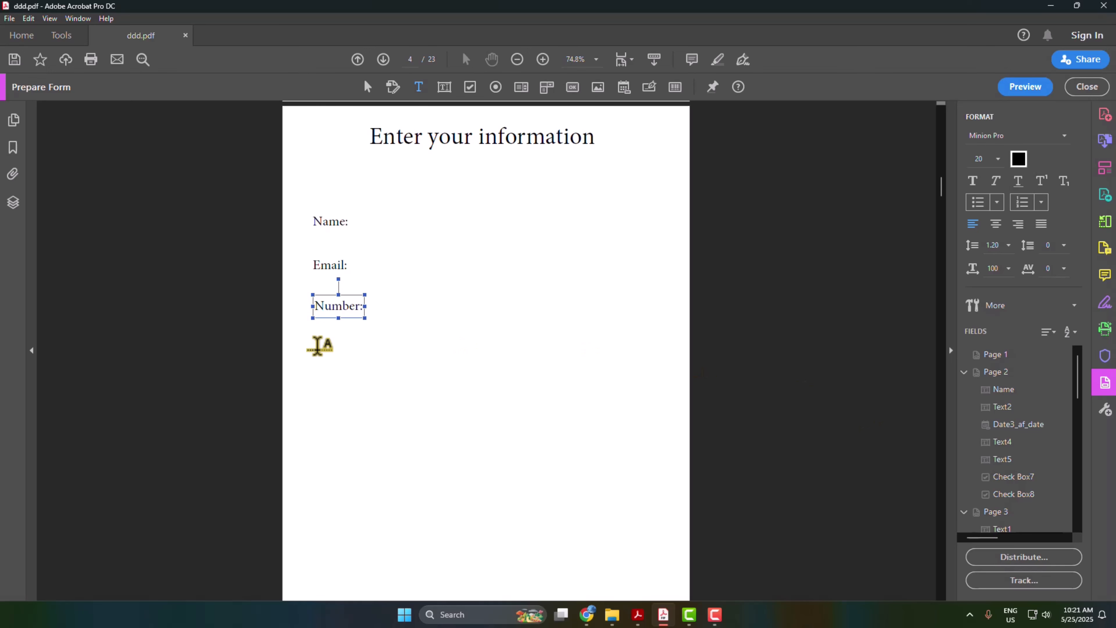
Step: Add "Gender:" and "Date of birth:" labels one below the other under the Number label
{"action": "left_click", "coordinate": [312, 349]}
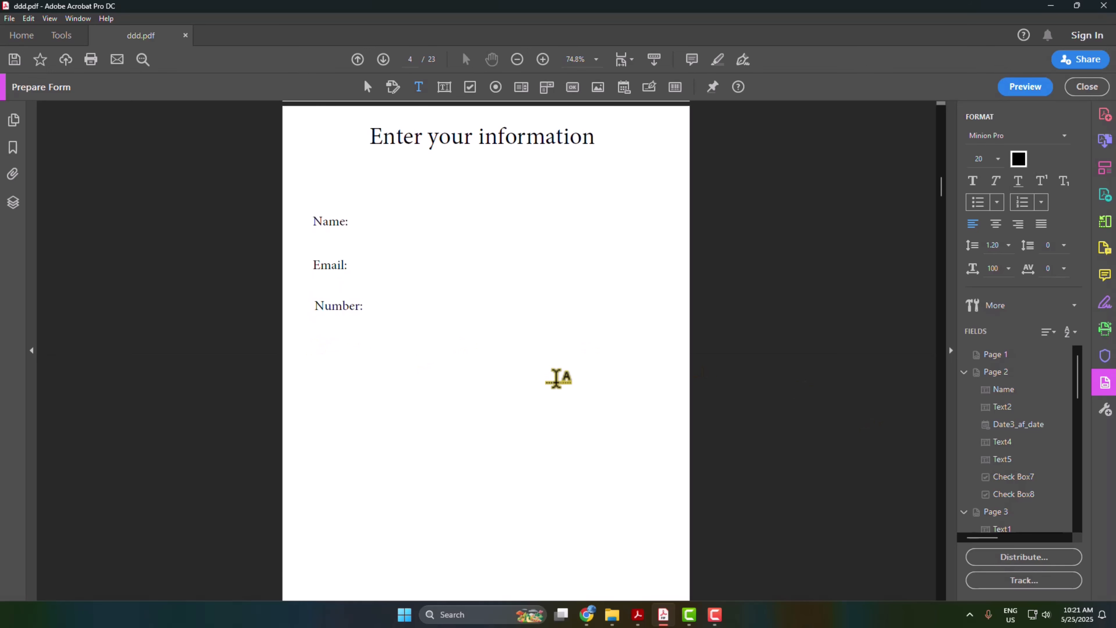
{"action": "type", "text": "Gender:"}
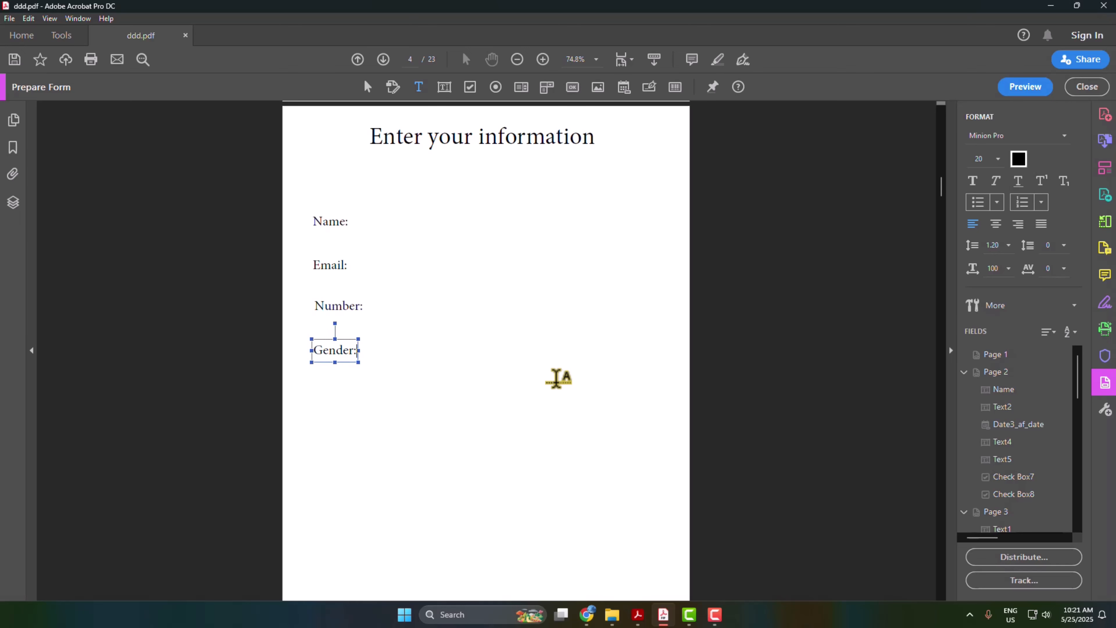
{"action": "left_click", "coordinate": [315, 399]}
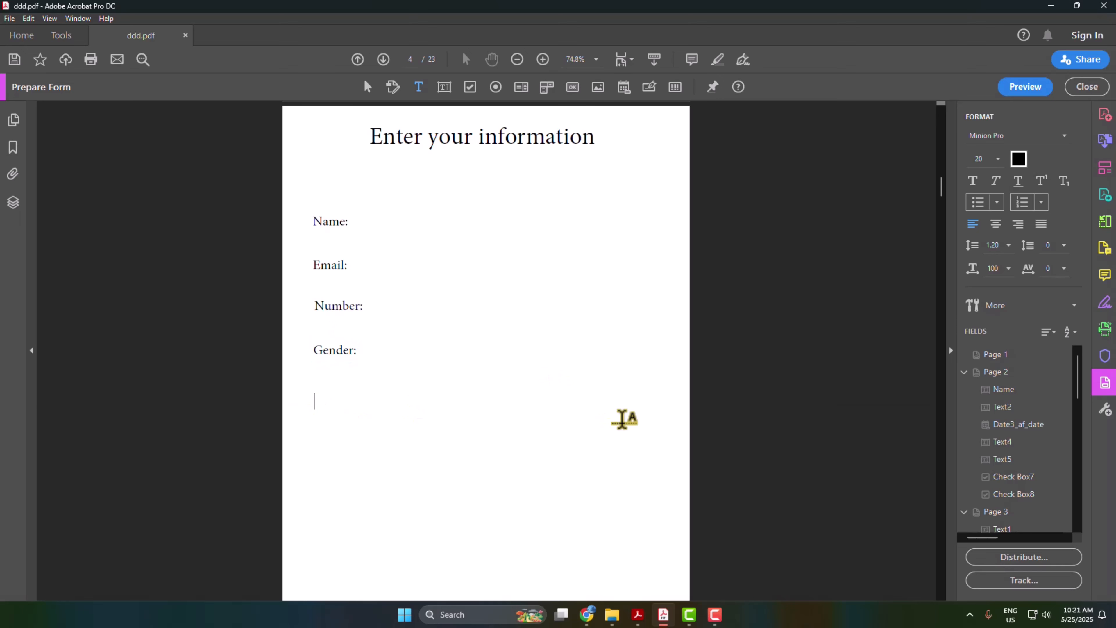
{"action": "type", "text": "Date of birth:"}
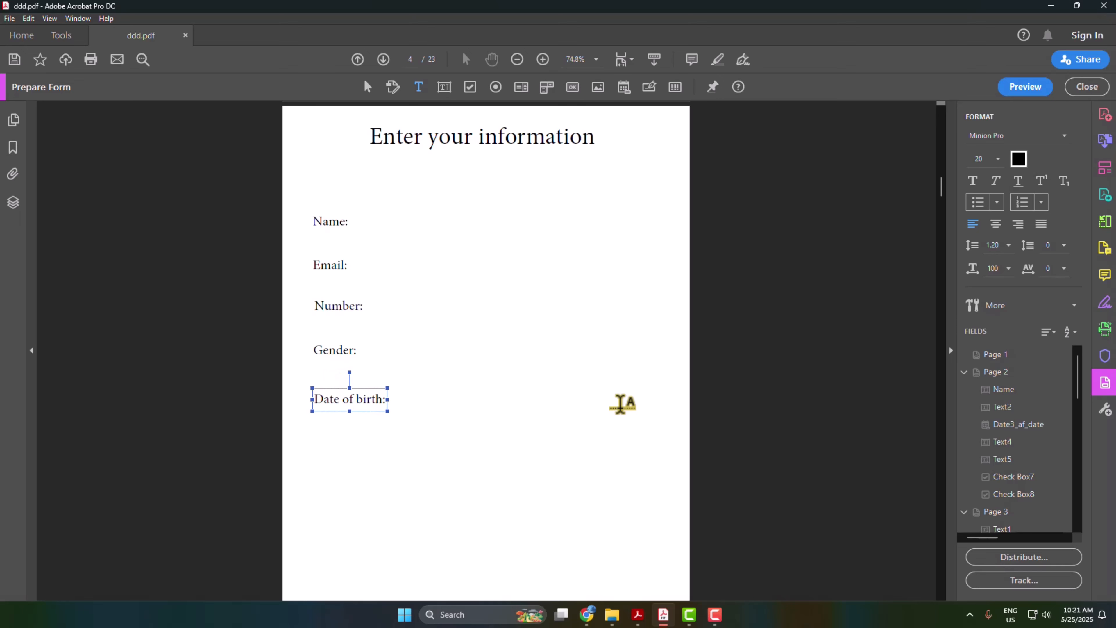
Step: Place a text field next to the Name label
{"action": "left_click", "coordinate": [444, 90]}
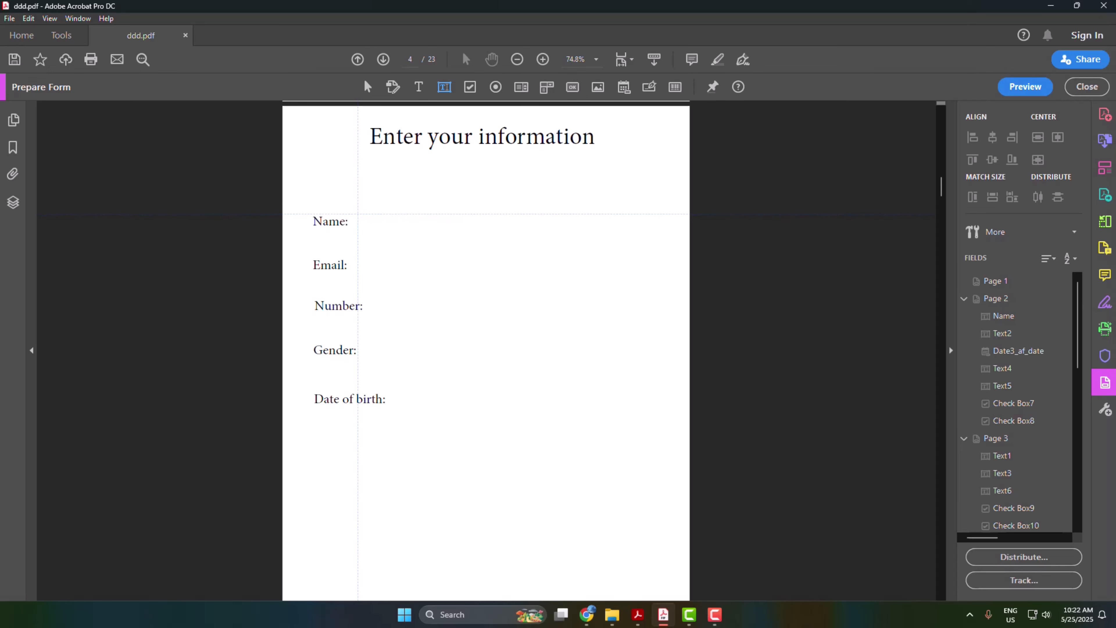
{"action": "left_click", "coordinate": [359, 216]}
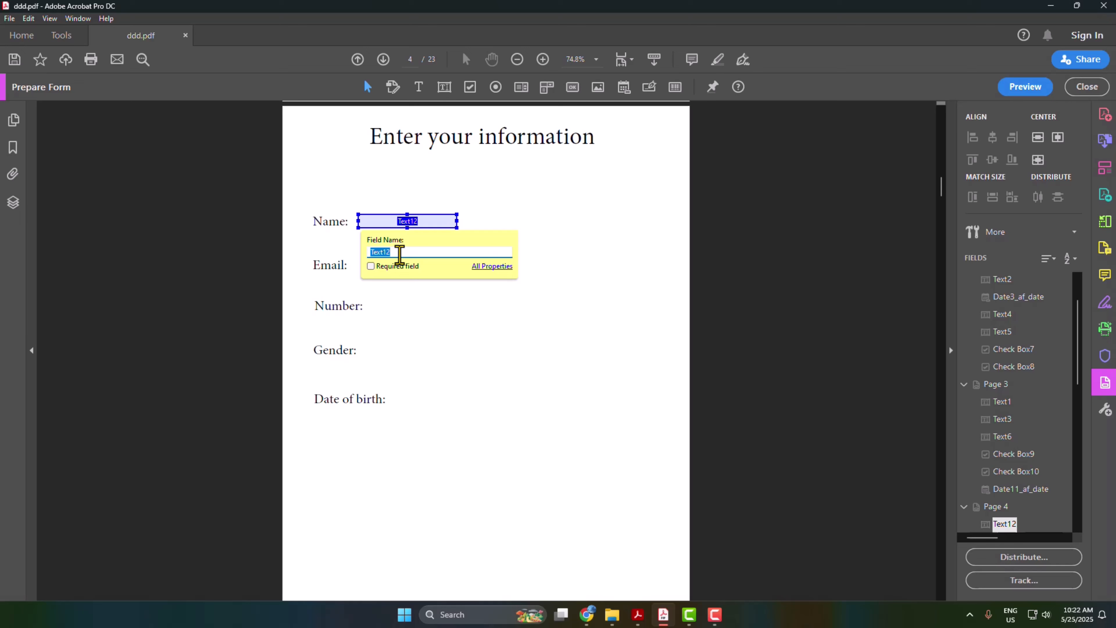
Step: Review the general and appearance properties of the text field beside the Name label
{"action": "left_click", "coordinate": [492, 266]}
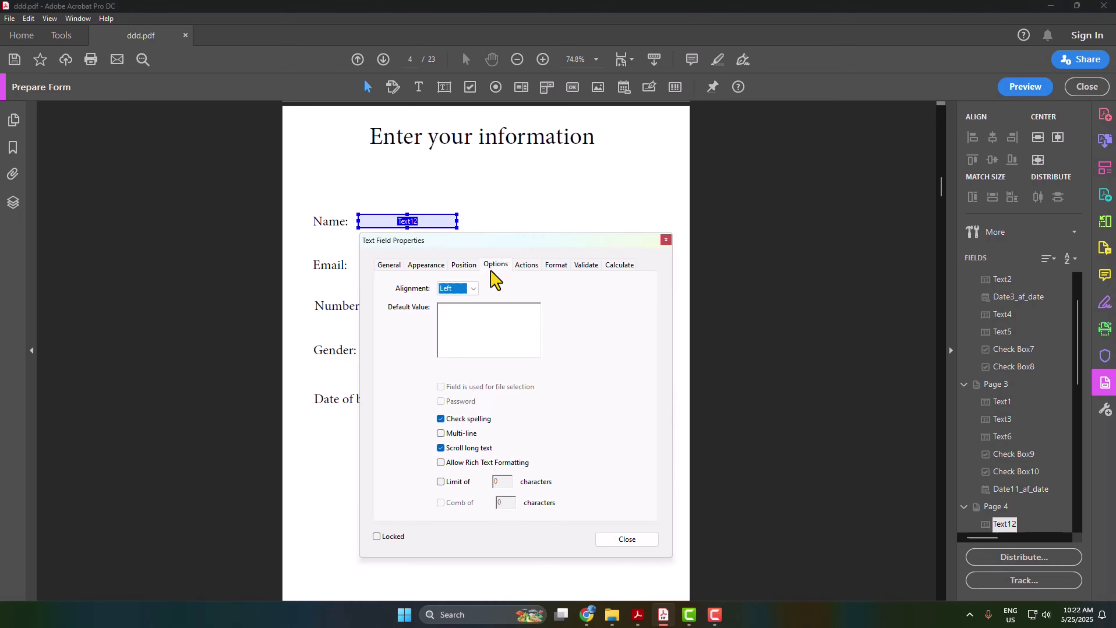
{"action": "left_click", "coordinate": [389, 265]}
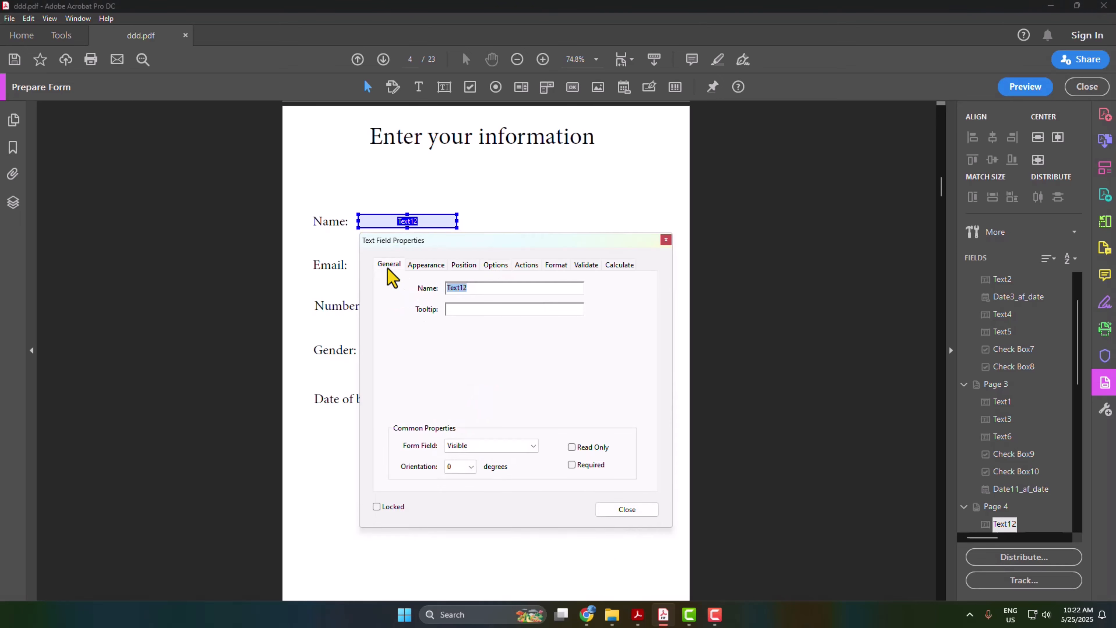
{"action": "left_click", "coordinate": [423, 266]}
{"action": "left_click", "coordinate": [665, 239]}
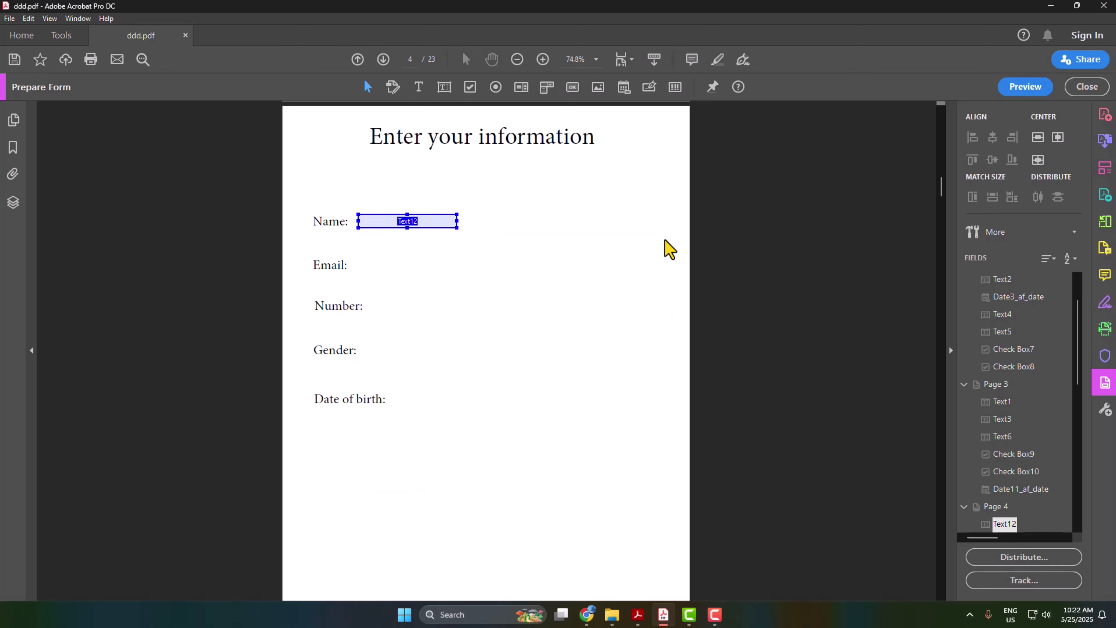
{"action": "right_click", "coordinate": [421, 224]}
{"action": "left_click", "coordinate": [457, 236]}
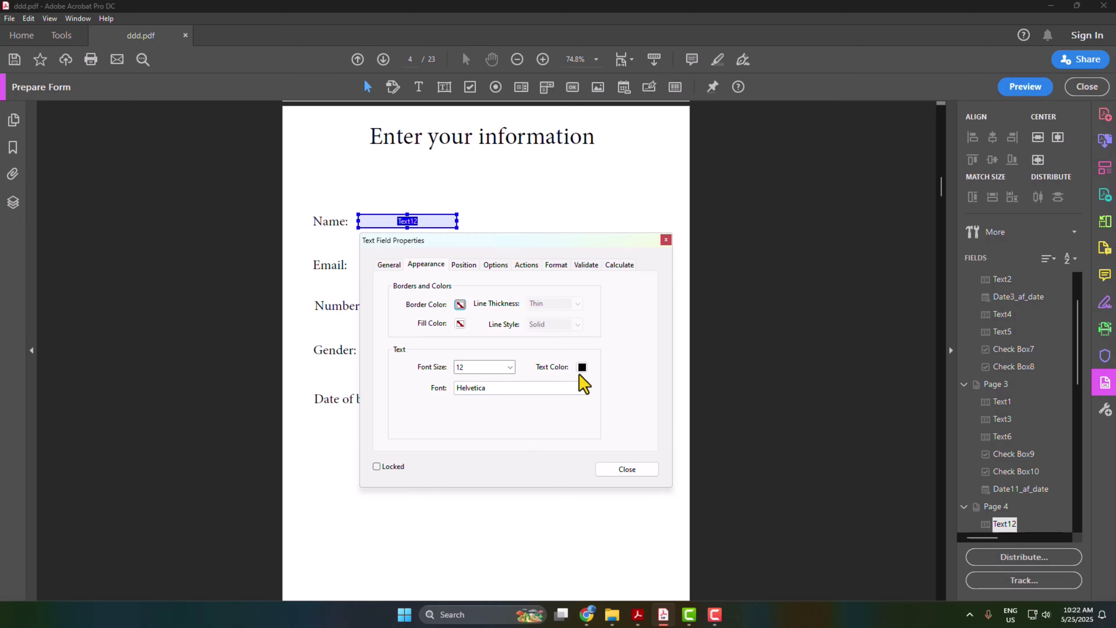
{"action": "left_click", "coordinate": [666, 239]}
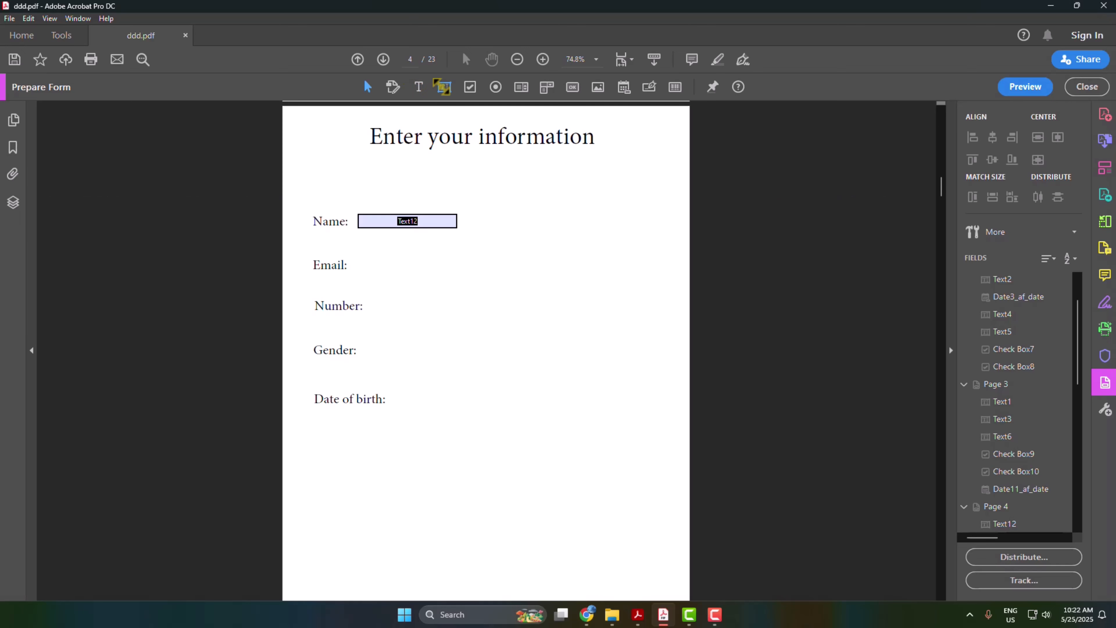
Step: Place one text field next to the Email label and another next to the Number label
{"action": "left_click", "coordinate": [444, 87]}
{"action": "left_click", "coordinate": [367, 255]}
{"action": "left_click", "coordinate": [444, 87]}
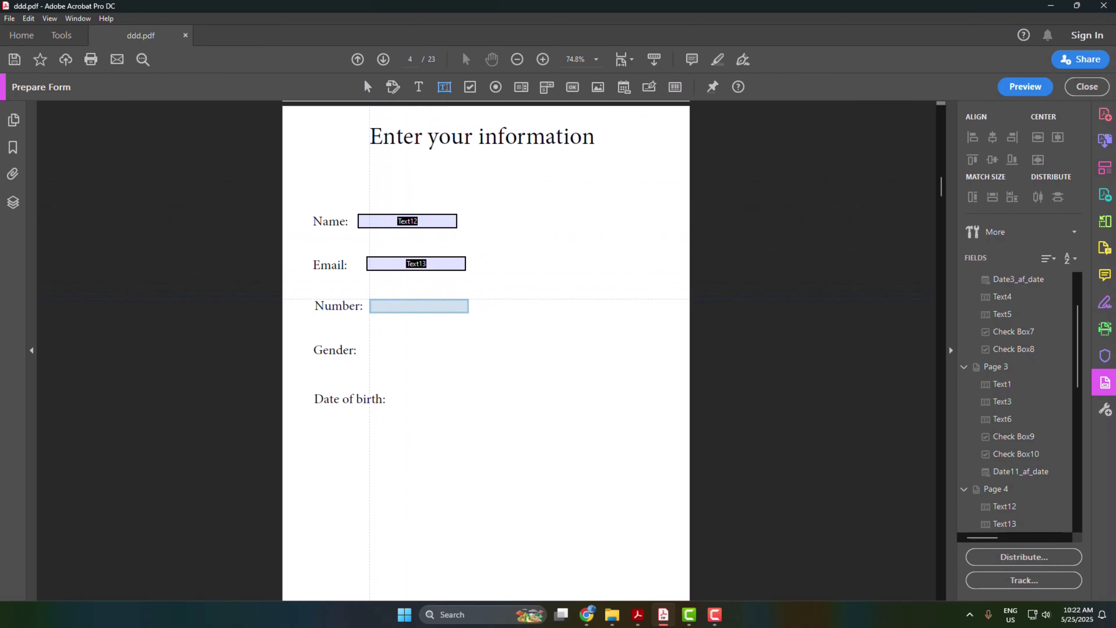
{"action": "left_click", "coordinate": [369, 299]}
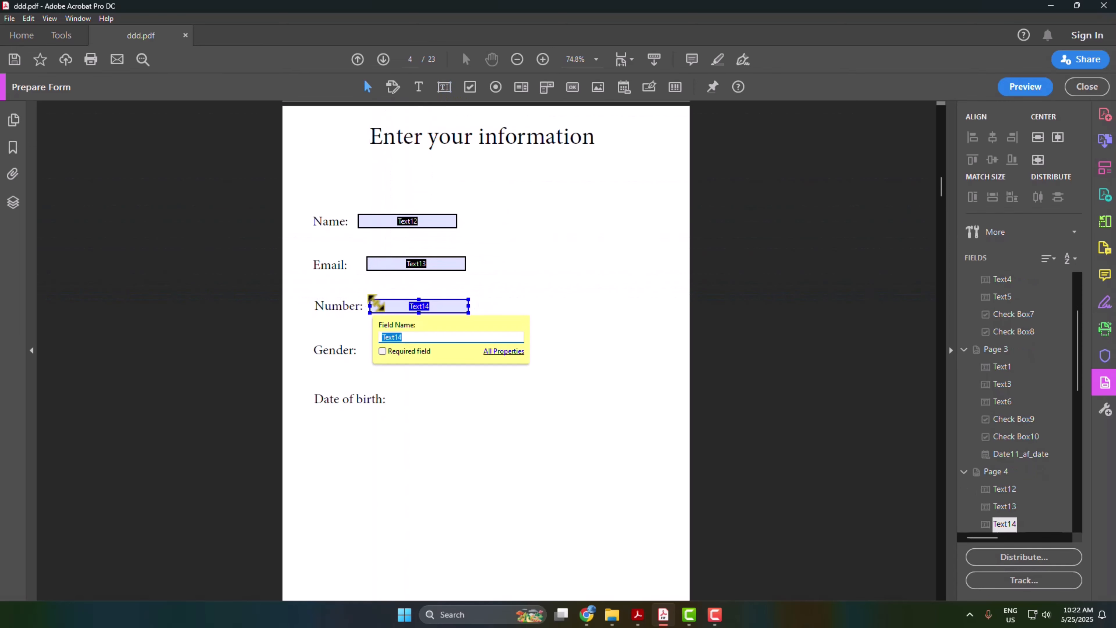
Step: Add "Male" and "Female" text labels side by side in the Gender row
{"action": "left_click", "coordinate": [418, 87]}
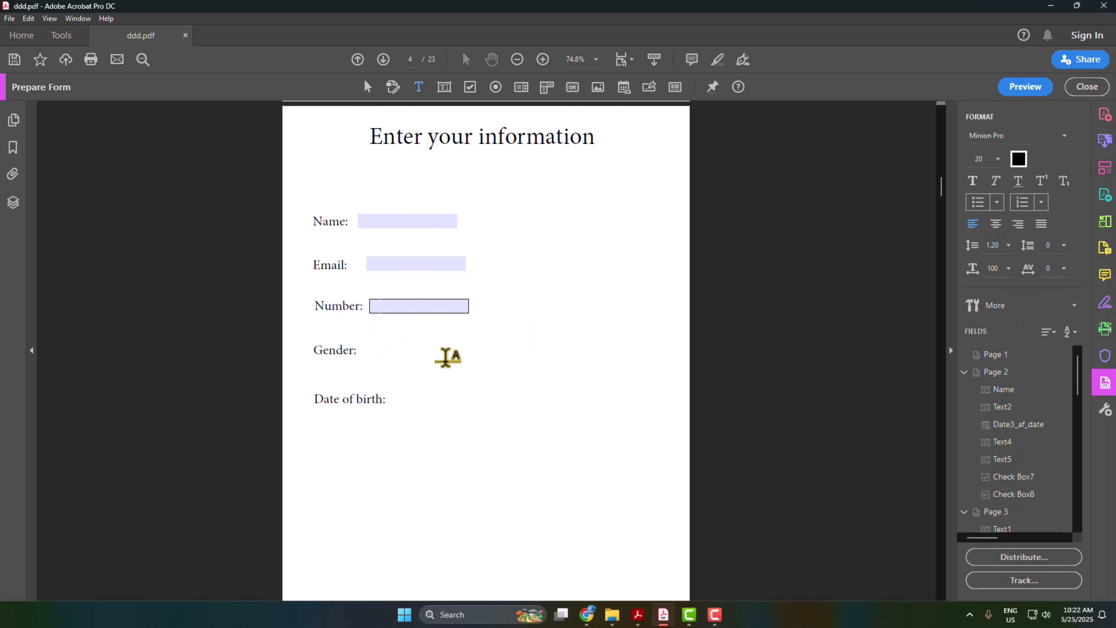
{"action": "type", "text": "Male"}
{"action": "key", "text": "Escape"}
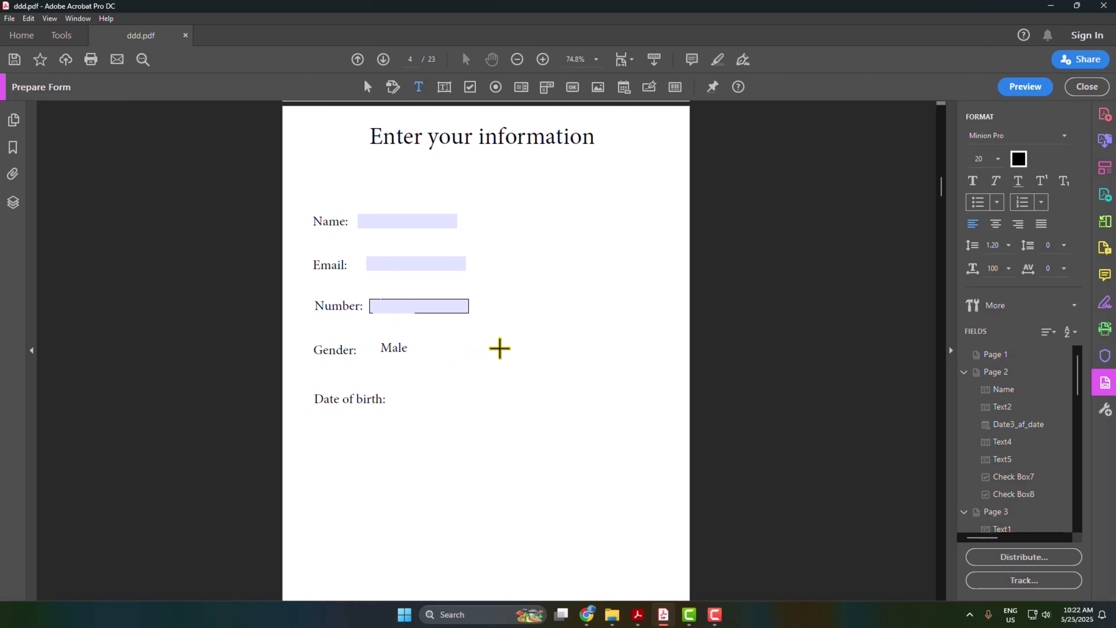
{"action": "type", "text": "Female"}
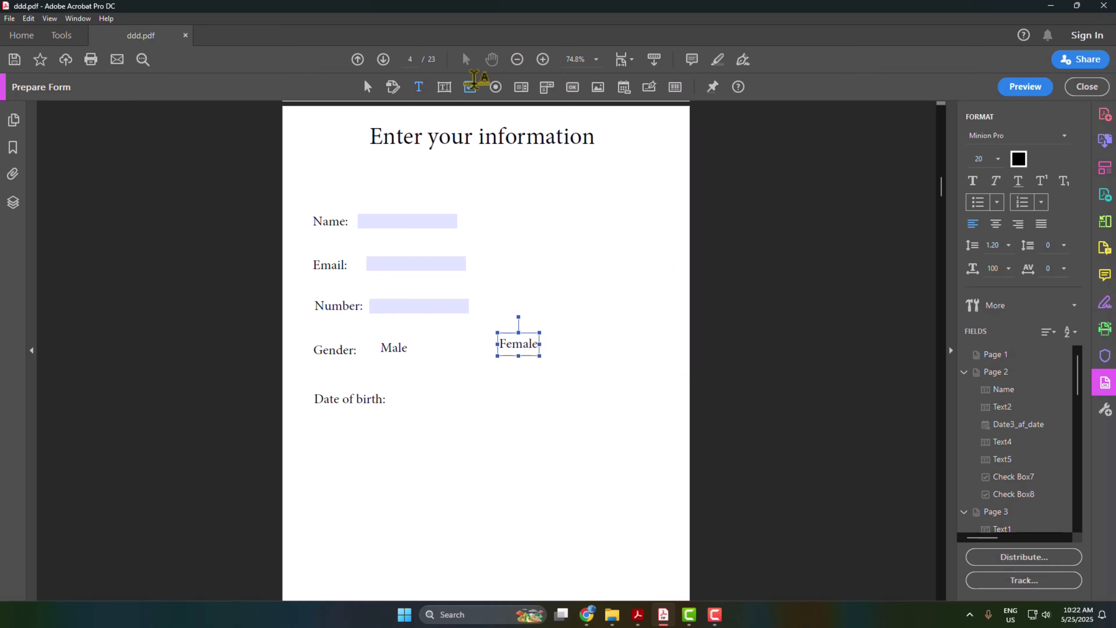
Step: Place one check box beside the Male label and another beside the Female label
{"action": "left_click", "coordinate": [471, 84]}
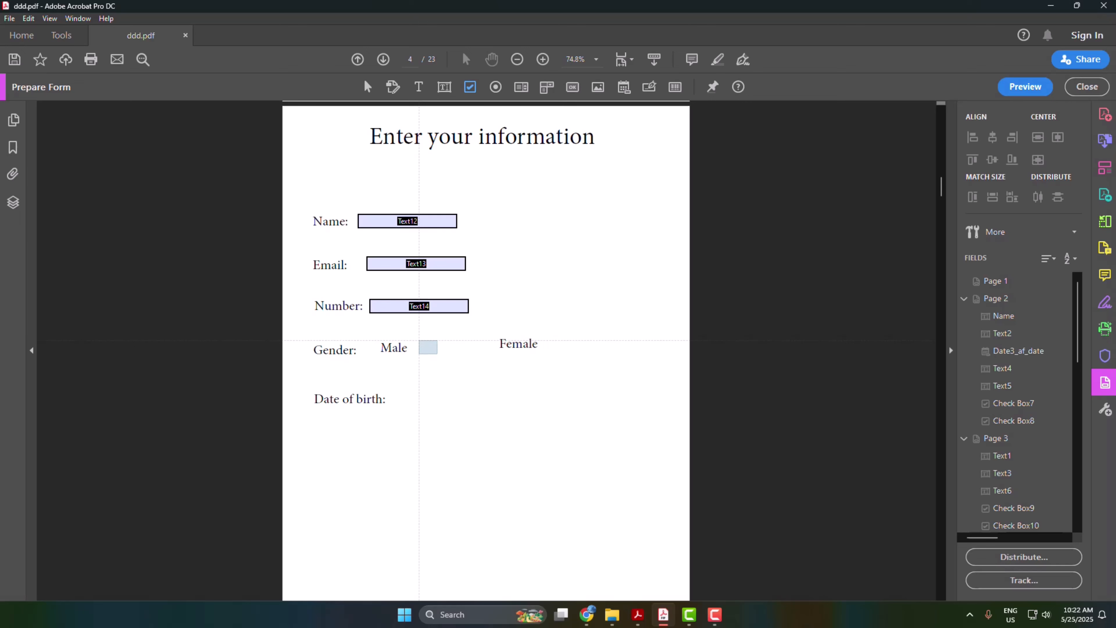
{"action": "left_click", "coordinate": [436, 348]}
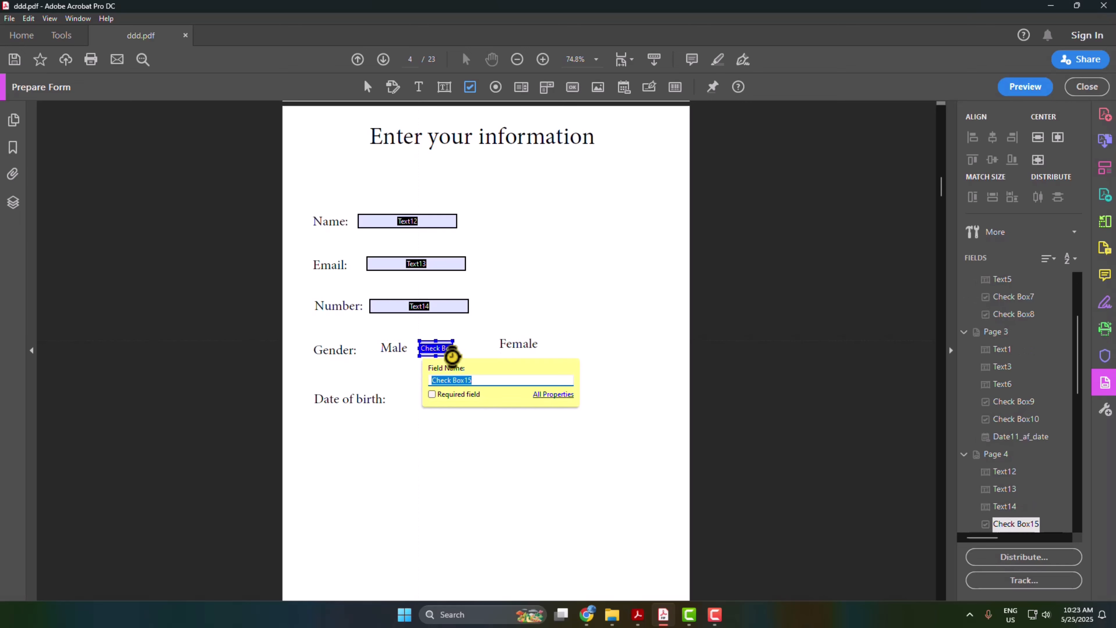
{"action": "left_click", "coordinate": [466, 89]}
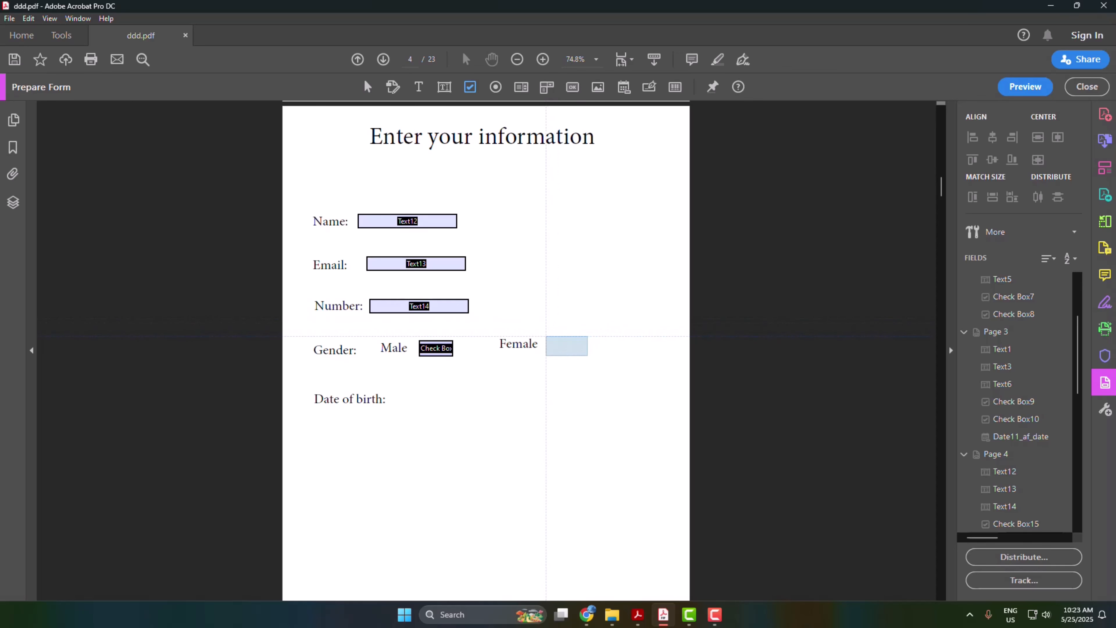
{"action": "left_click", "coordinate": [567, 346]}
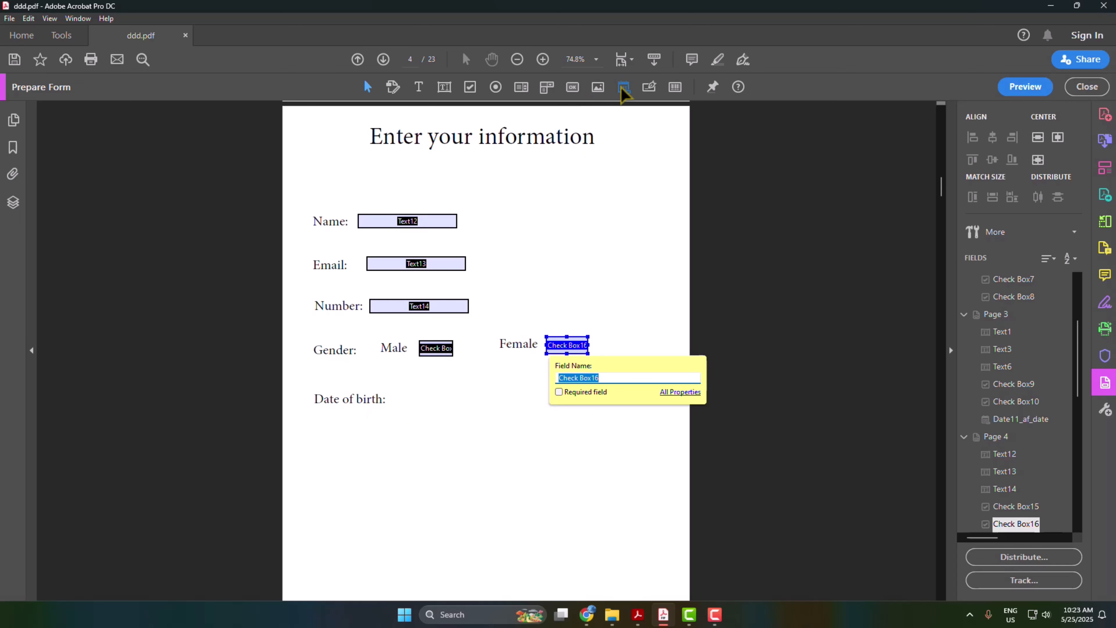
Step: Place a date field next to the Date of birth label and dismiss its field name prompt
{"action": "left_click", "coordinate": [623, 87]}
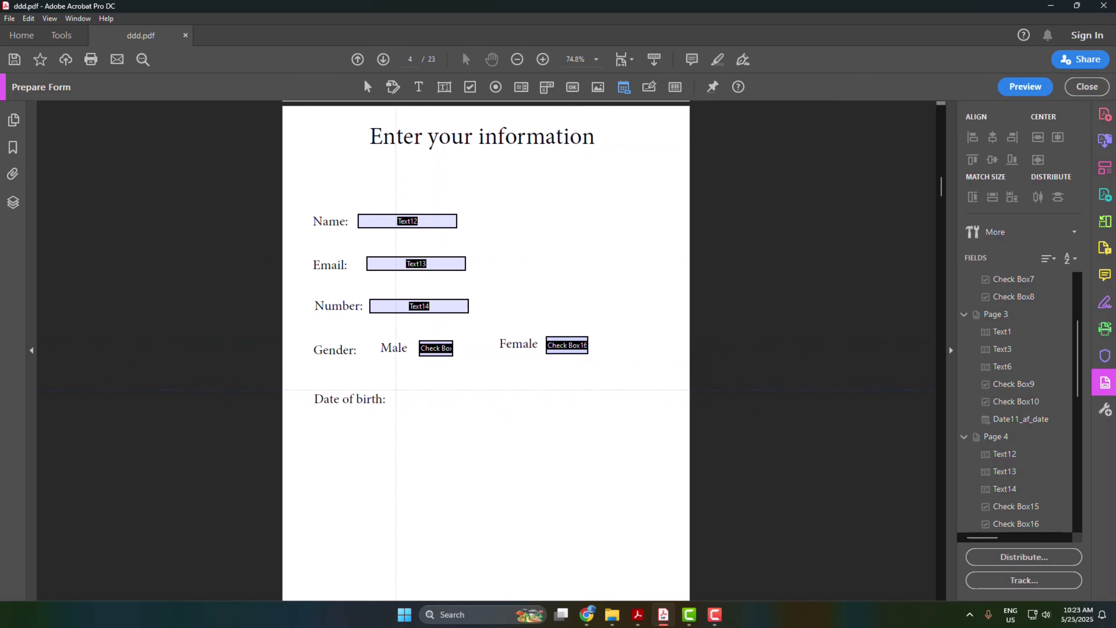
{"action": "left_click", "coordinate": [395, 390]}
{"action": "left_click", "coordinate": [548, 382]}
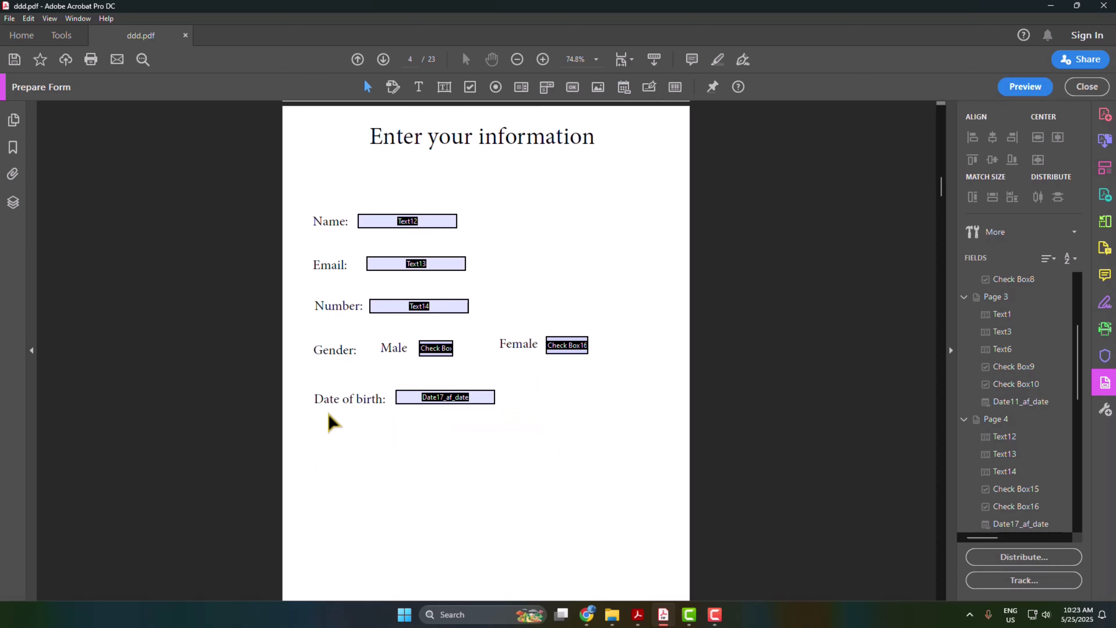
Step: Preview the form and fill in Name with "adfasf", Email with "asdfasfasdf" and Number with "asfasfasfd"
{"action": "left_click", "coordinate": [1023, 89]}
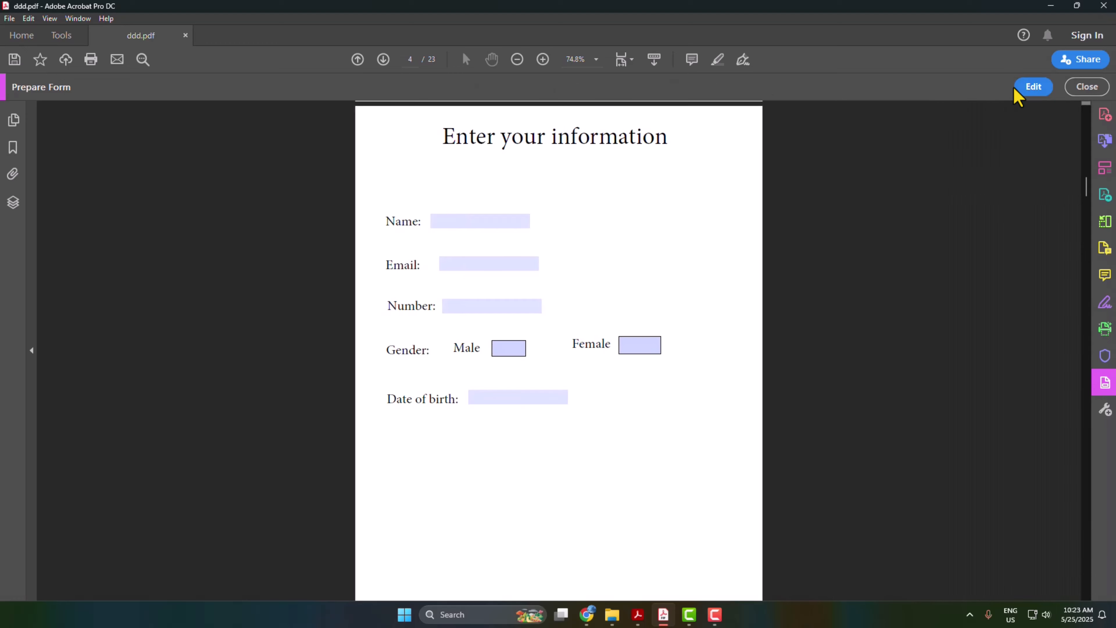
{"action": "left_click", "coordinate": [457, 222]}
{"action": "type", "text": "adfasf"}
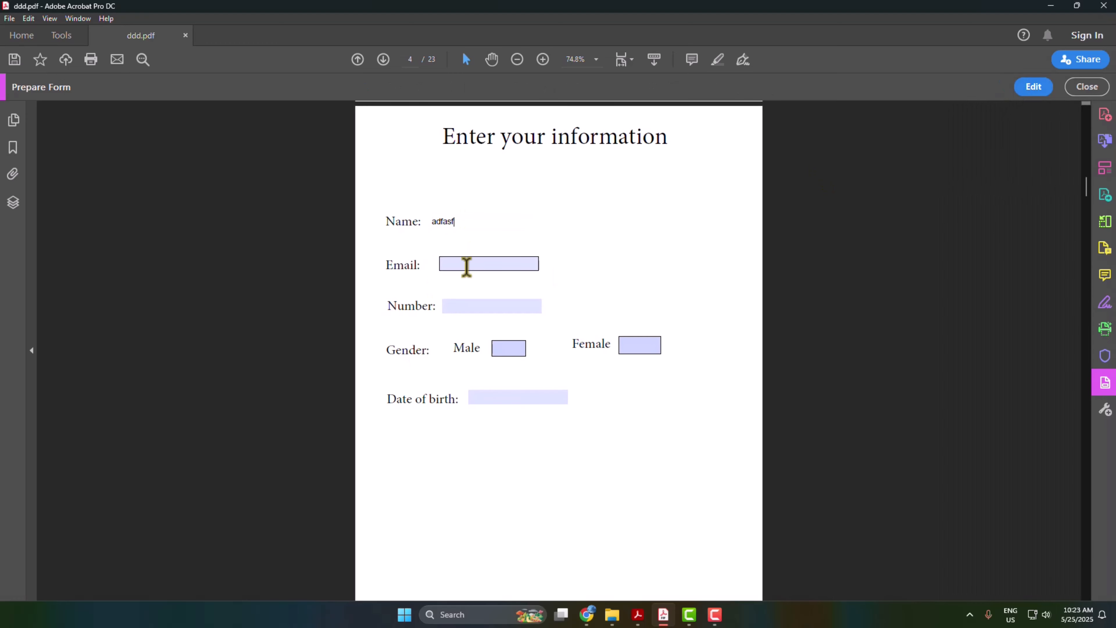
{"action": "left_click", "coordinate": [466, 265]}
{"action": "type", "text": "asdfasfasdf"}
{"action": "left_click", "coordinate": [468, 309]}
{"action": "type", "text": "asfasfas"}
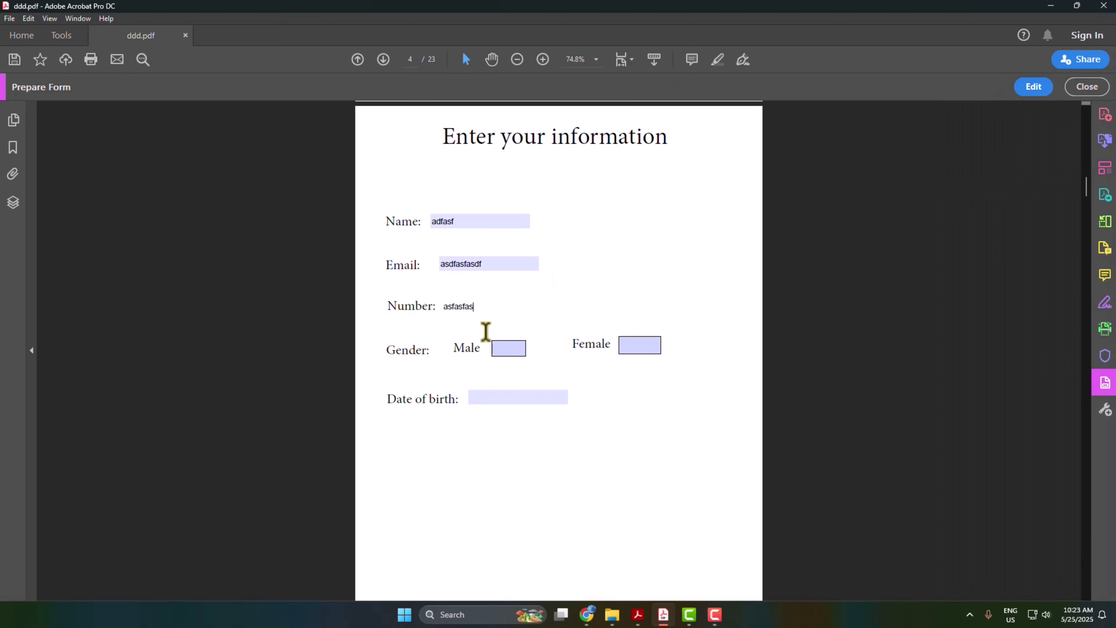
{"action": "type", "text": "fd"}
Step: Test both Gender check boxes, leaving Female ticked and Male cleared
{"action": "left_click", "coordinate": [509, 350]}
{"action": "left_click", "coordinate": [643, 346]}
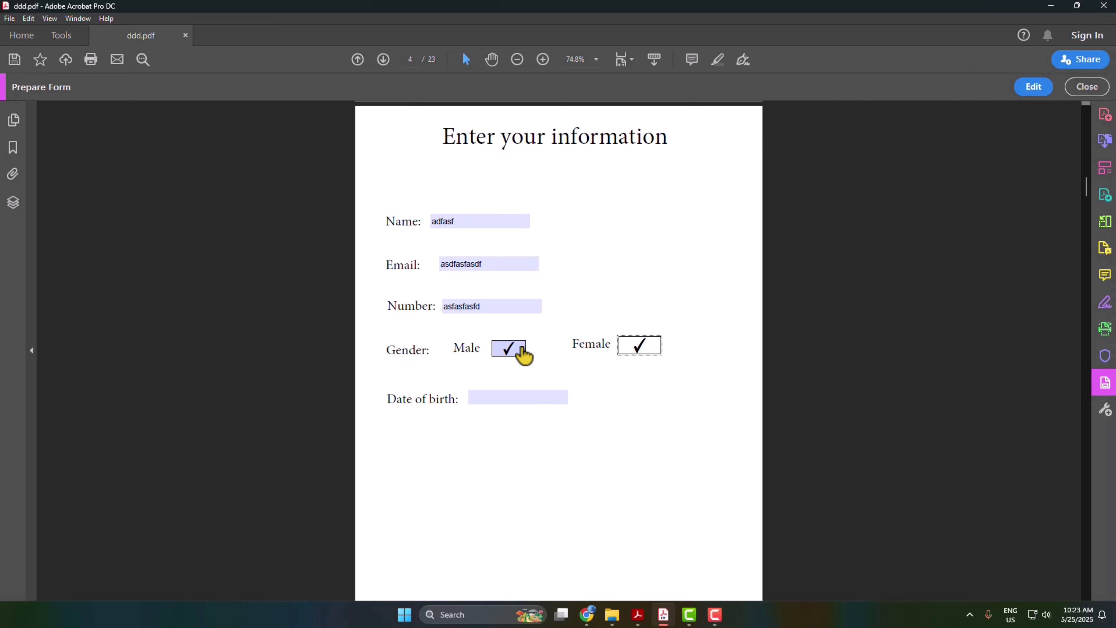
{"action": "left_click", "coordinate": [522, 350]}
Step: Open the calendar of the Date of birth field
{"action": "left_click", "coordinate": [501, 397]}
{"action": "left_click", "coordinate": [572, 398]}
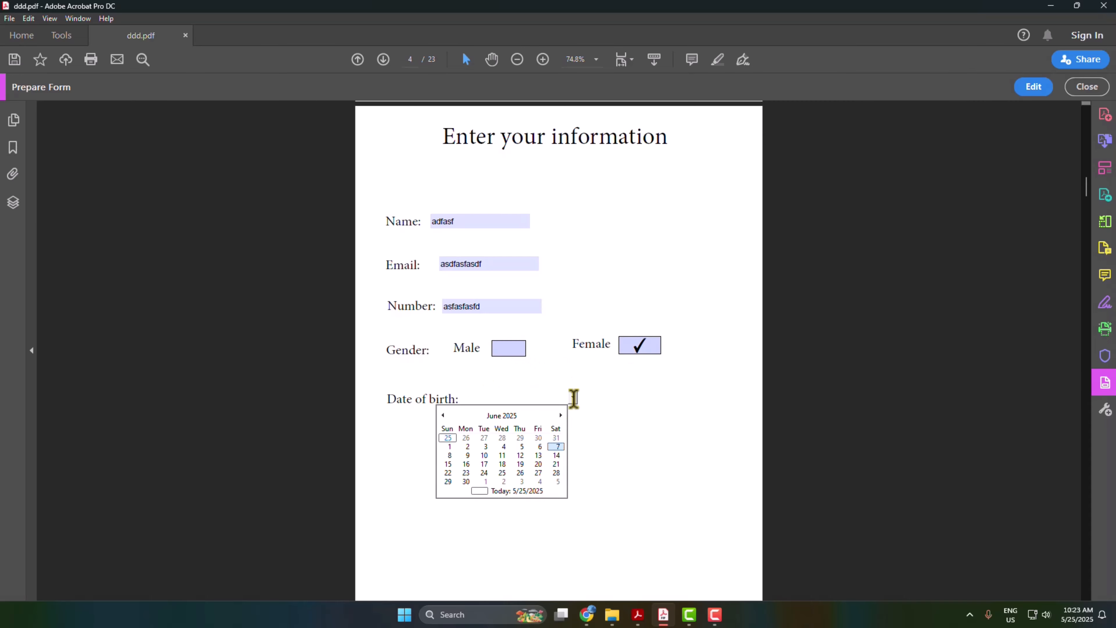